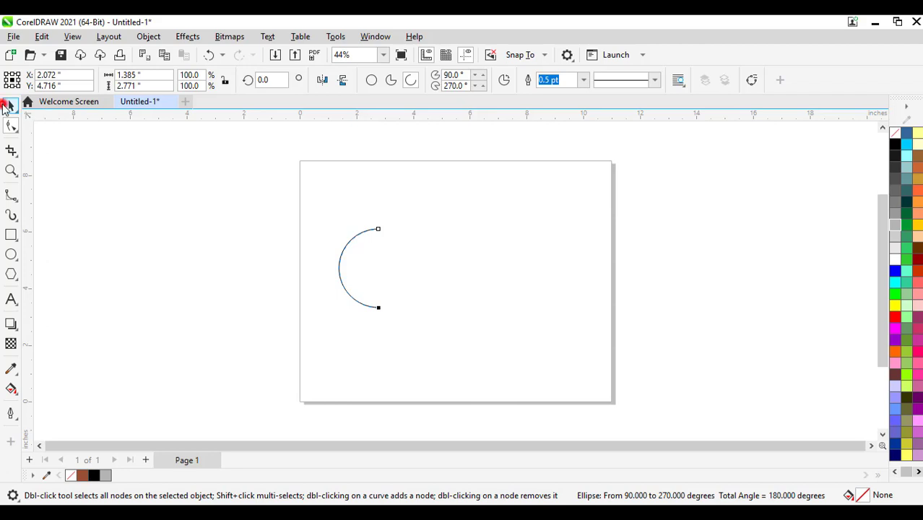
- Rotate the half-circle arc to 270 degrees so that its open side faces down
left_click(8, 106)
left_click(357, 236)
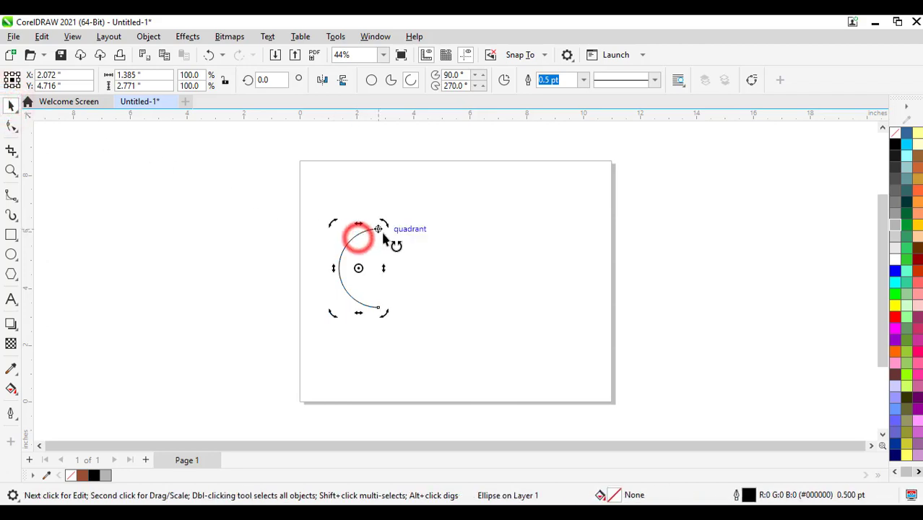
left_click_drag(383, 220, 404, 303)
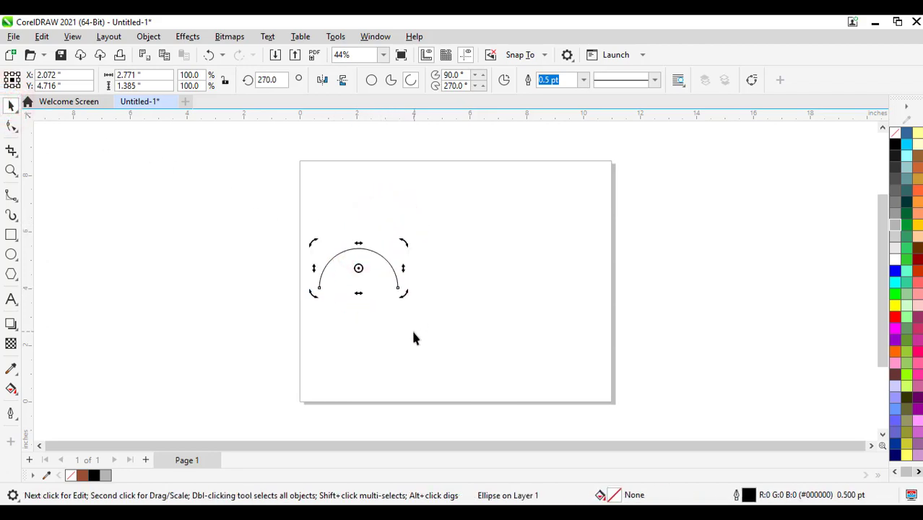
left_click(413, 330)
- Scale the arc proportionally to about 1.03 inches wide and set its outline width to 2.0 pt
left_click(400, 261)
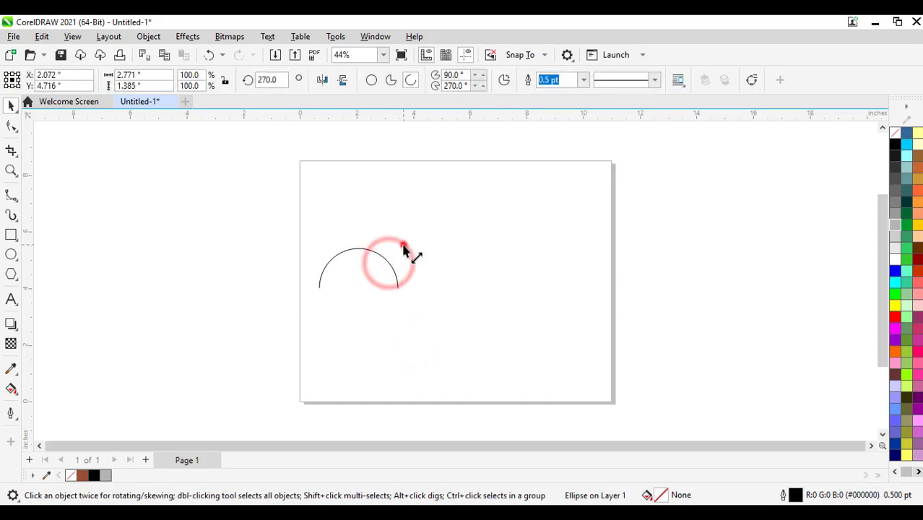
left_click_drag(402, 245, 355, 267)
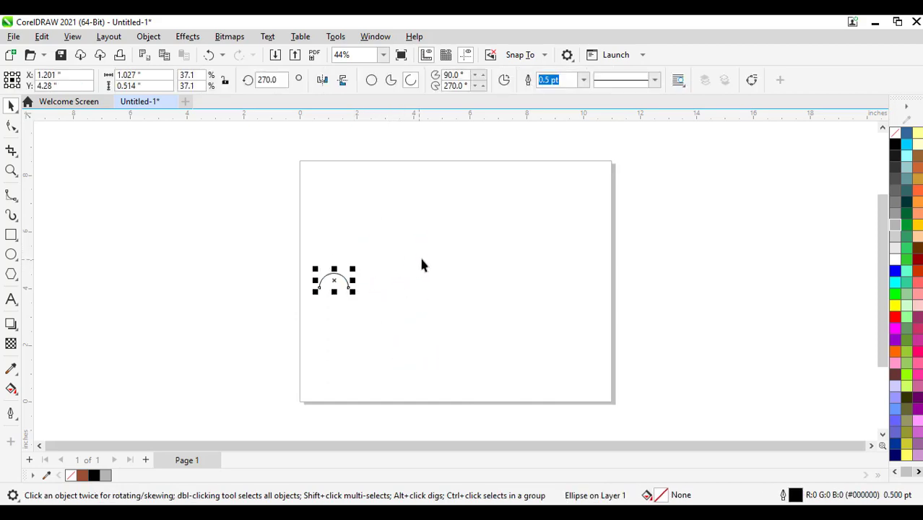
left_click(582, 79)
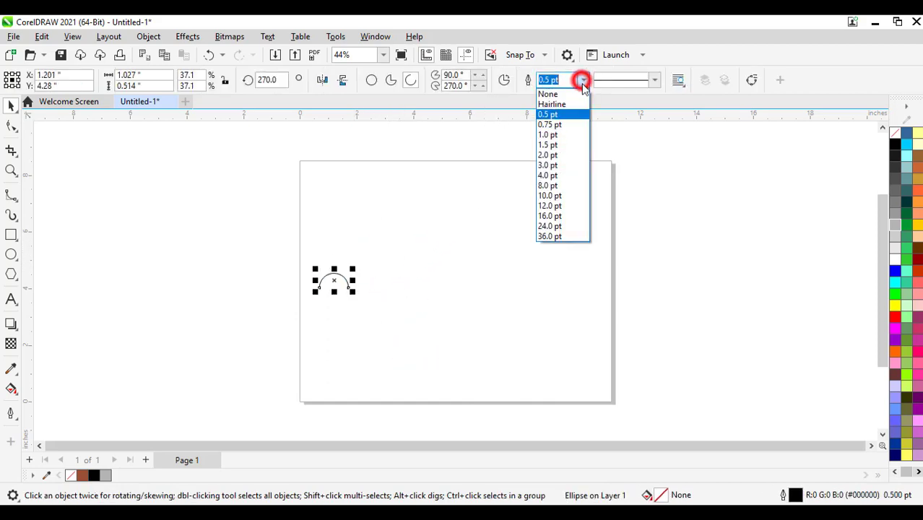
left_click(563, 160)
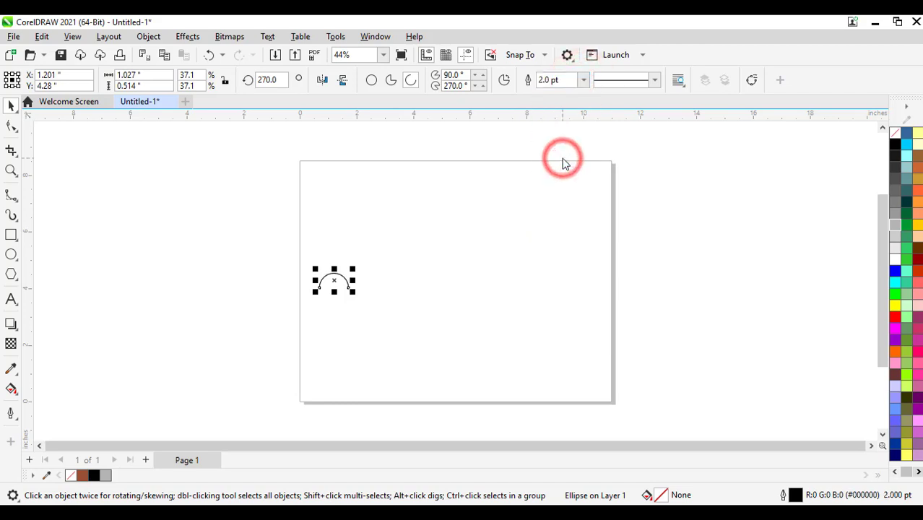
- Duplicate the arc end to end and repeat the duplication to form a horizontal row of eight arcs
left_click_drag(317, 288, 350, 287)
key("ctrl+r")
key("ctrl+r")
key("ctrl+r")
key("ctrl+r")
key("ctrl+r")
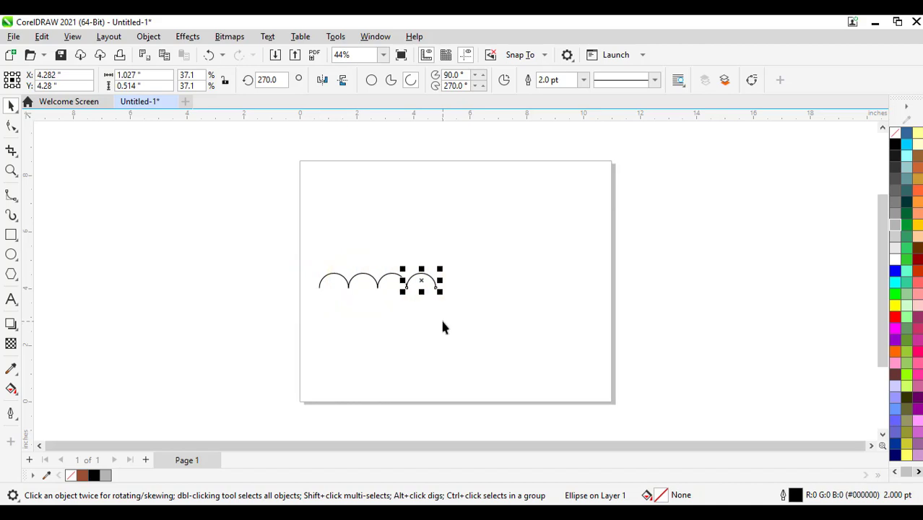
key("ctrl+r")
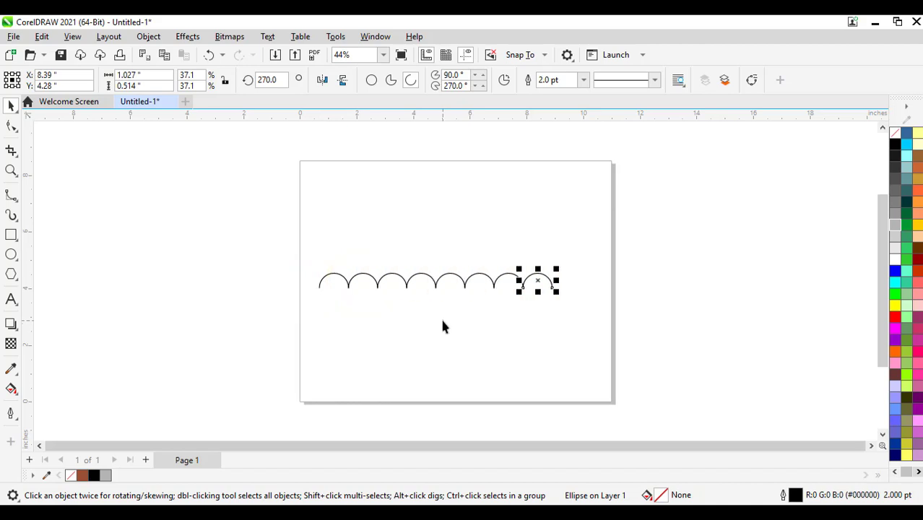
- Group all eight arcs of the scalloped row into one object
left_click_drag(239, 213, 613, 355)
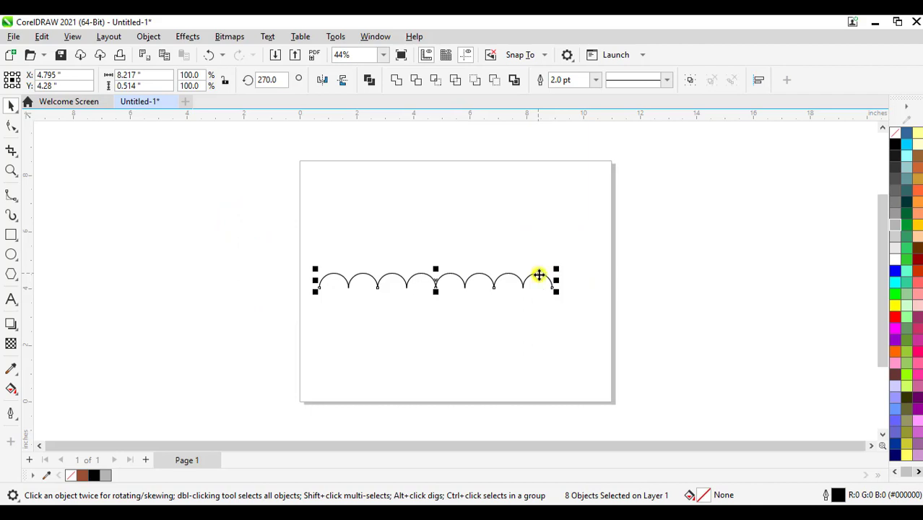
right_click(539, 276)
left_click(577, 185)
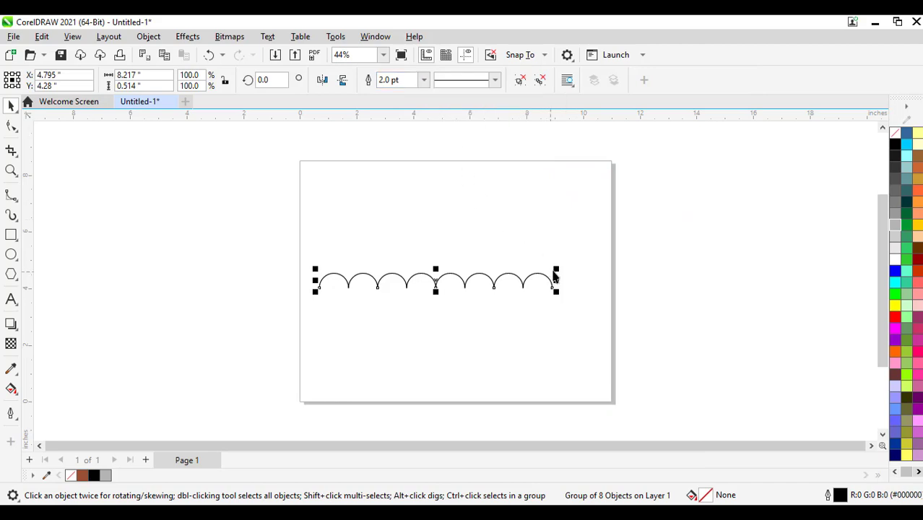
- Scale the scalloped group to about 4.87 inches wide, placed above the page centre, and set its outline to 3.0 pt
left_click_drag(552, 271, 466, 245)
left_click(424, 80)
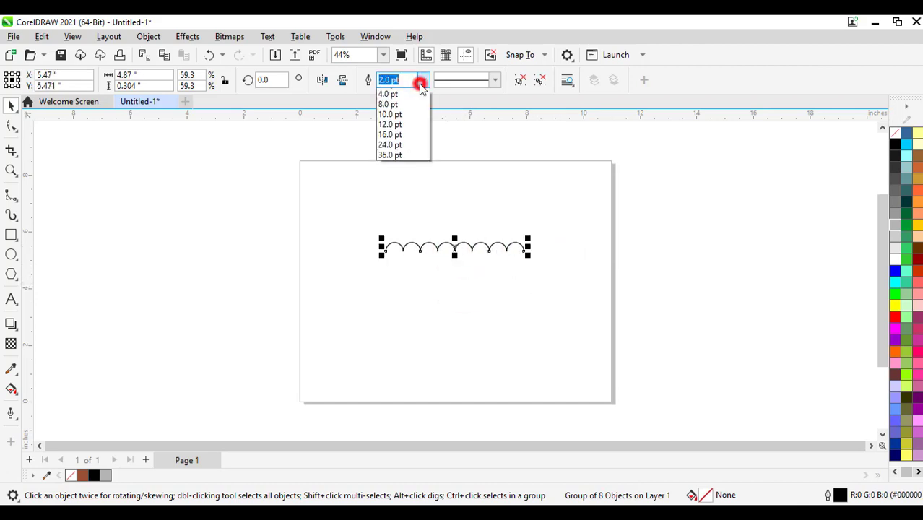
left_click(394, 163)
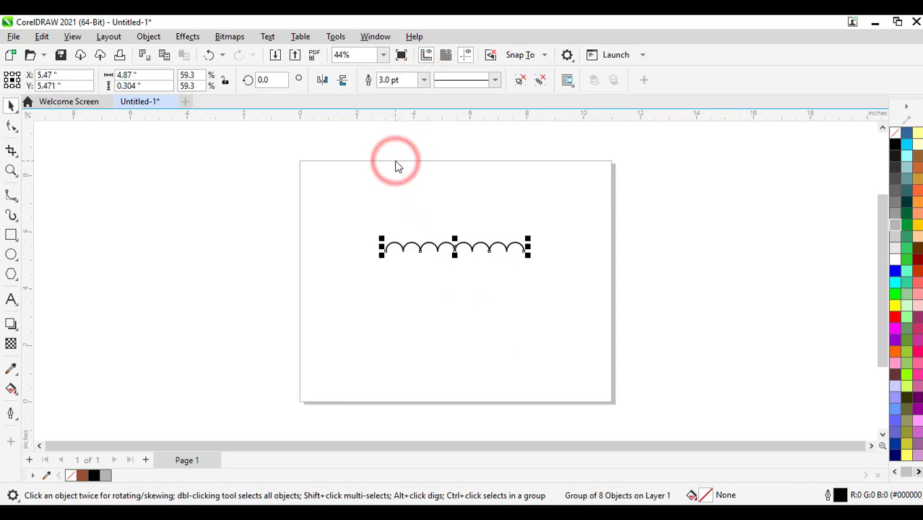
left_click(583, 233)
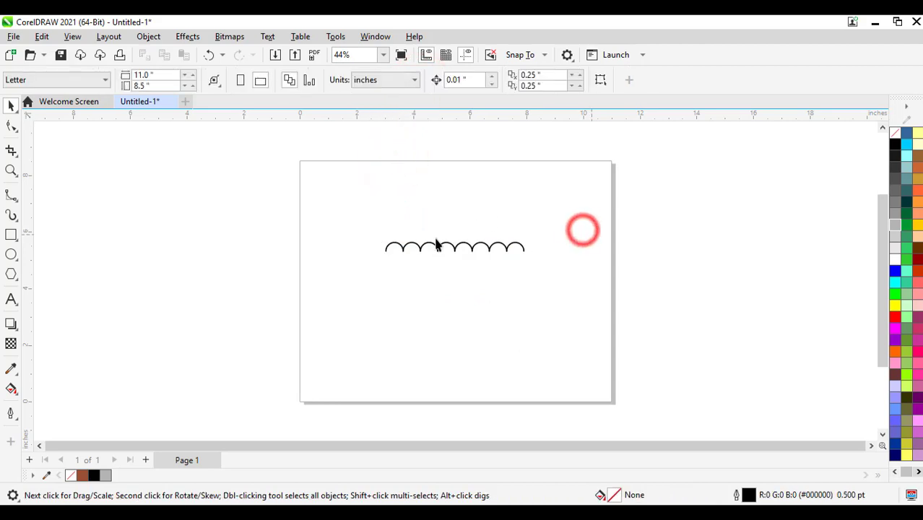
- Draw a tall rectangle about 0.79 by 5.52 inches beside the scallops and round its two bottom corners to 0.5 inches
left_click(11, 236)
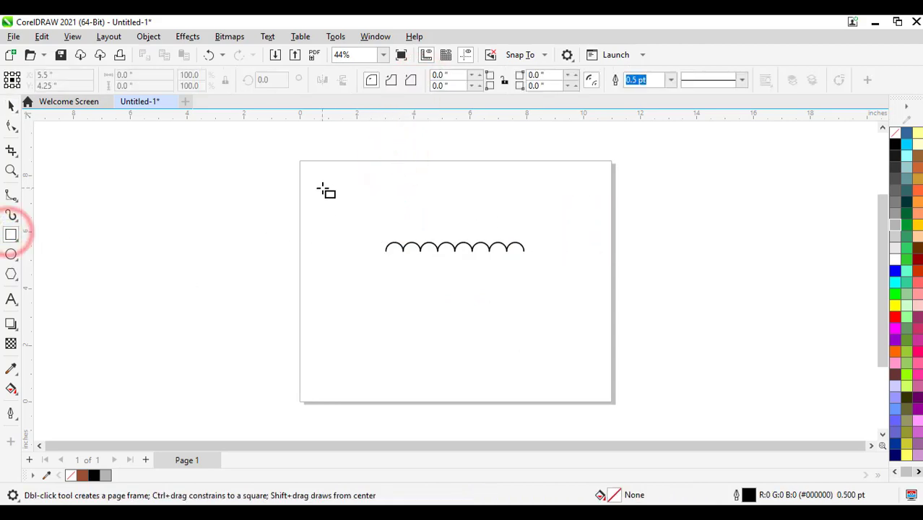
left_click_drag(322, 187, 346, 346)
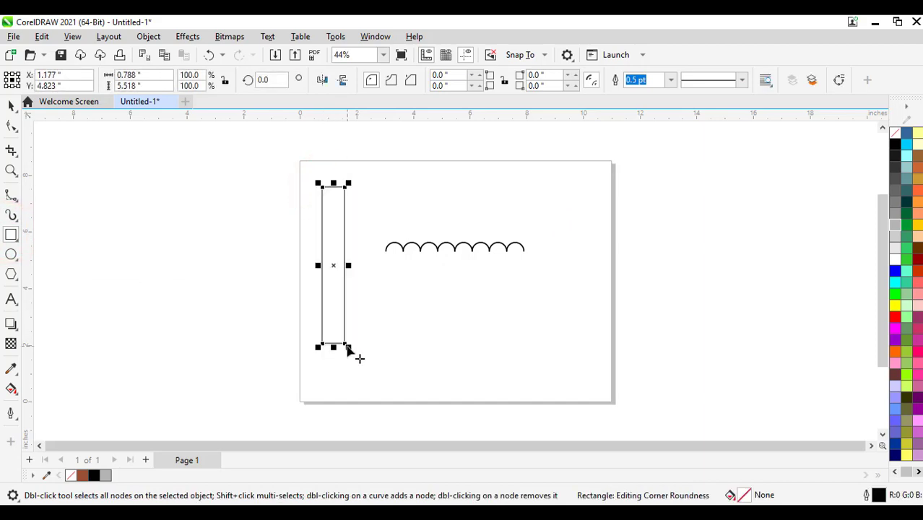
scroll(359, 357, "up", 2)
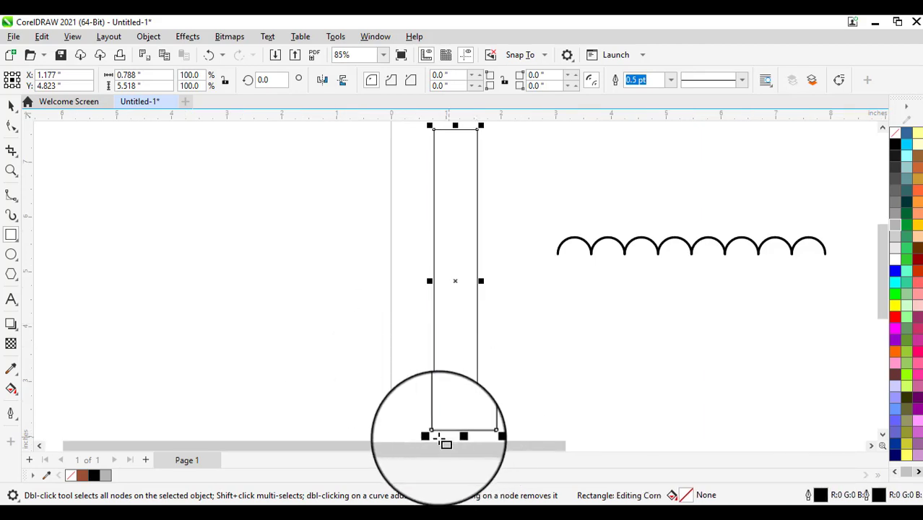
double_click(538, 86)
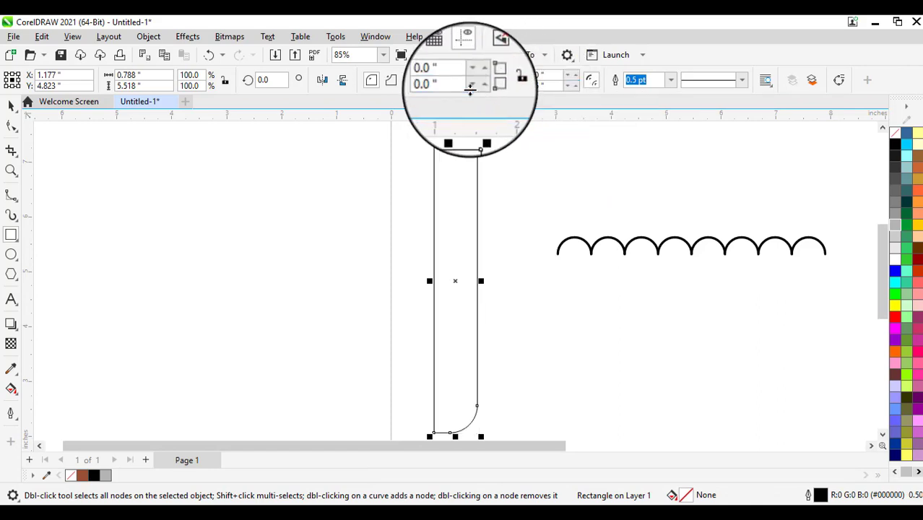
double_click(442, 86)
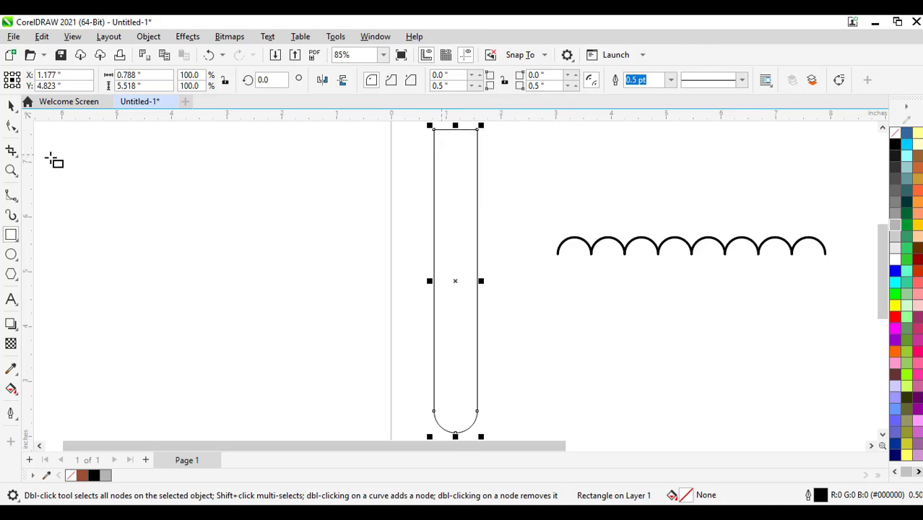
- Convert the rectangle with rounded bottom corners to curves
left_click(12, 106)
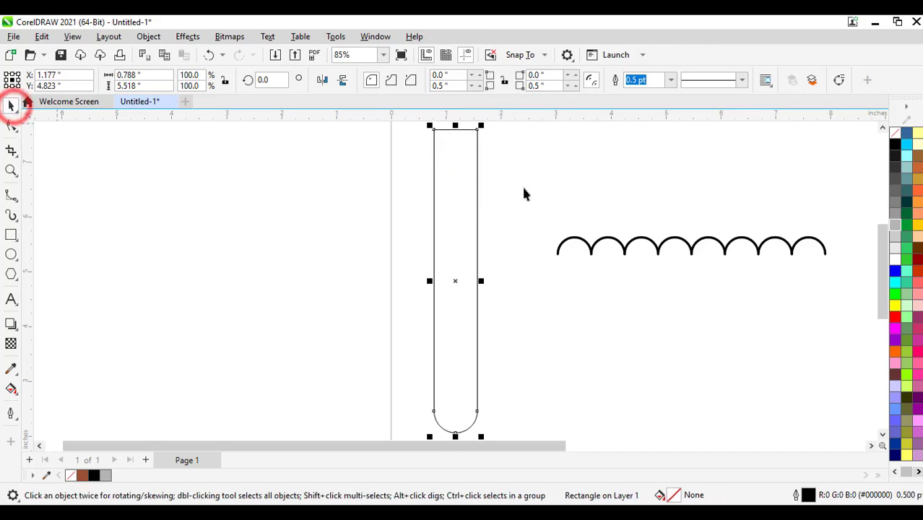
right_click(477, 181)
left_click(529, 133)
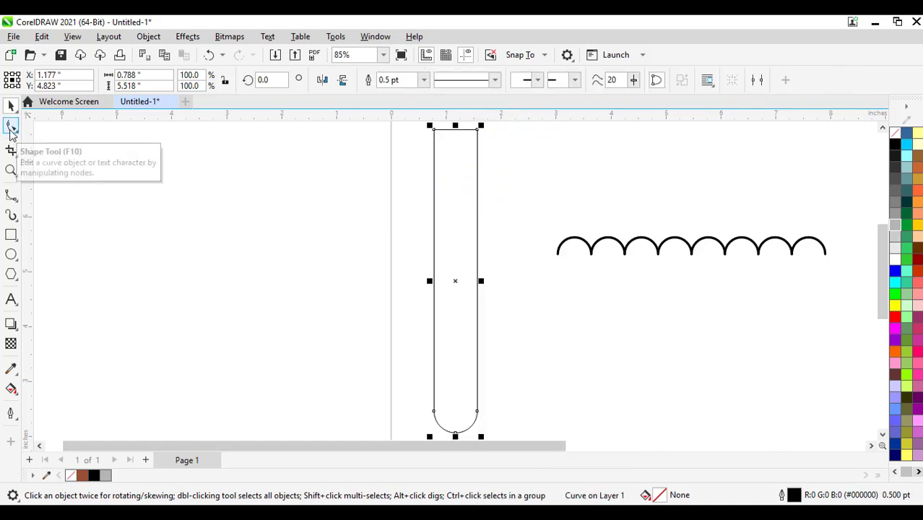
- Break the curve on its left side and delete nodes to remove the left and top segments, leaving a J-shaped hook
left_click(11, 127)
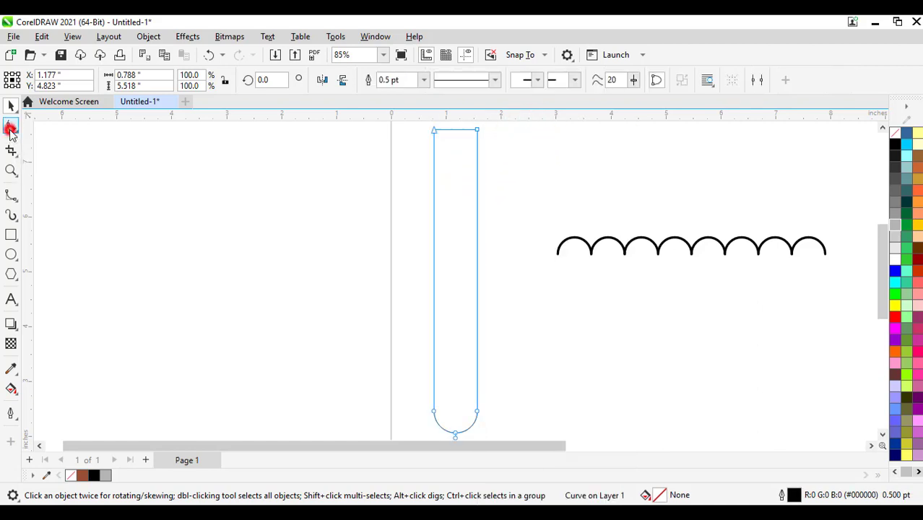
left_click(434, 273)
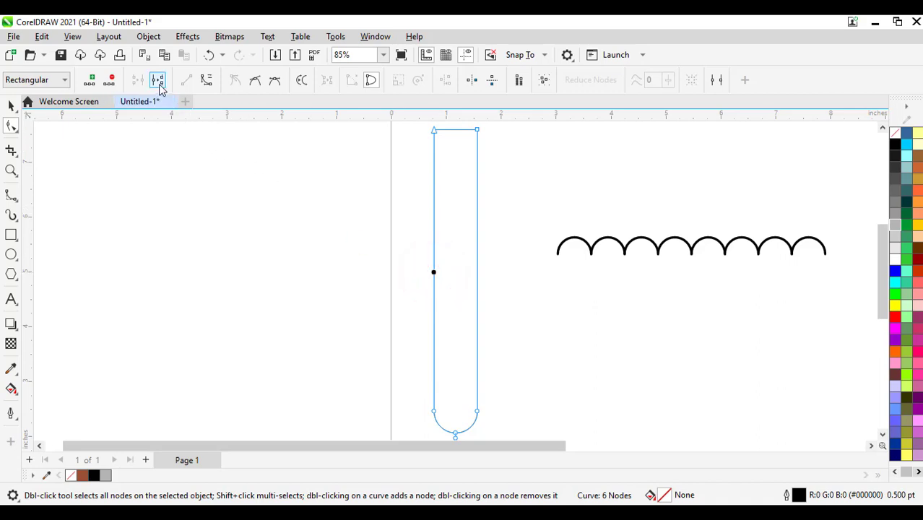
left_click(158, 81)
left_click_drag(393, 240, 443, 307)
left_click(108, 81)
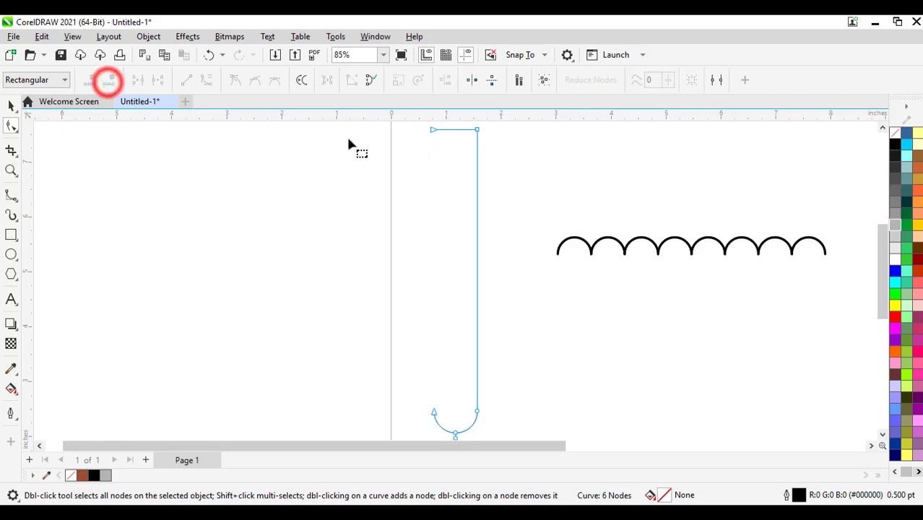
left_click(434, 130)
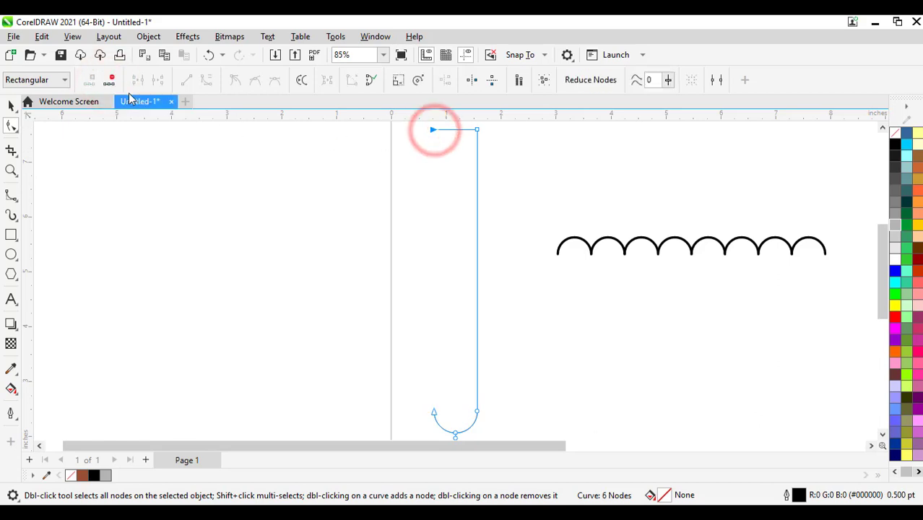
left_click(109, 80)
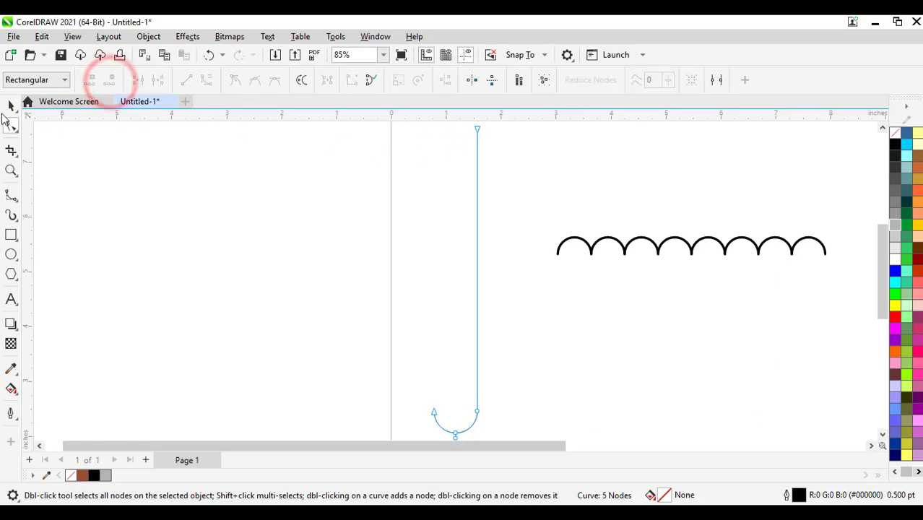
- Set the outline width of the J-shaped curve to 4.0 pt
left_click(10, 106)
left_click(424, 79)
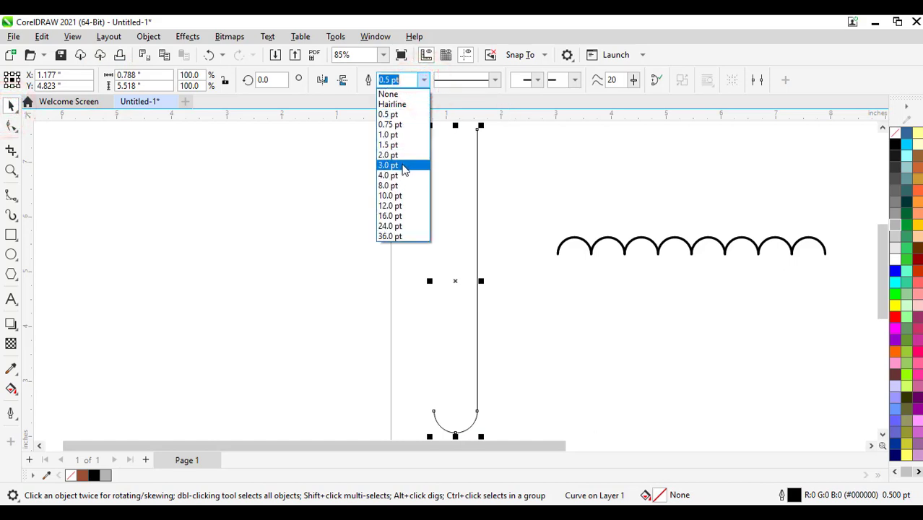
left_click(398, 175)
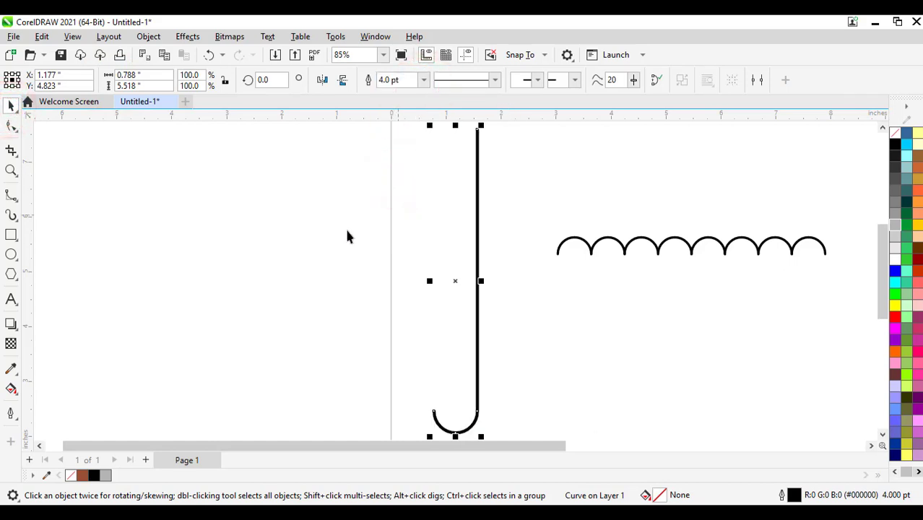
- Move the J-shaped handle so its shaft runs through the middle of the scalloped row, nudging it slightly left
left_click_drag(578, 303, 692, 286)
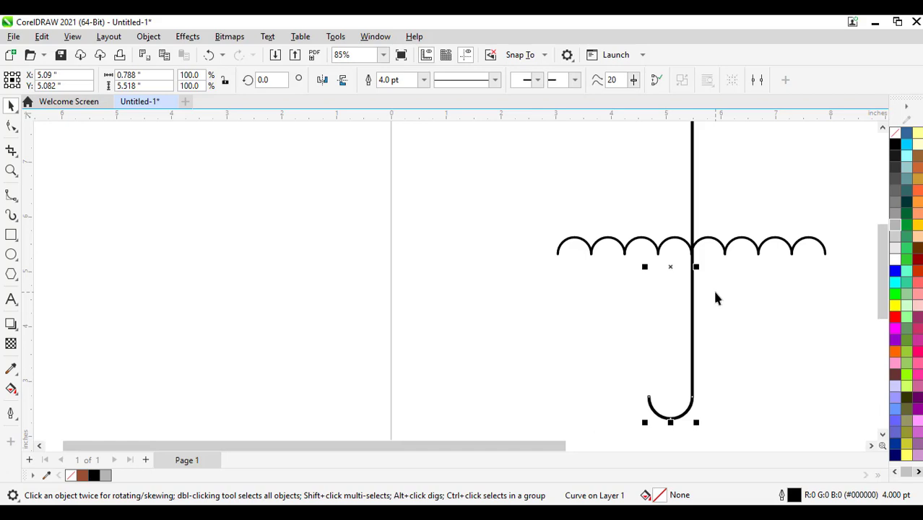
key("Left")
key("F4")
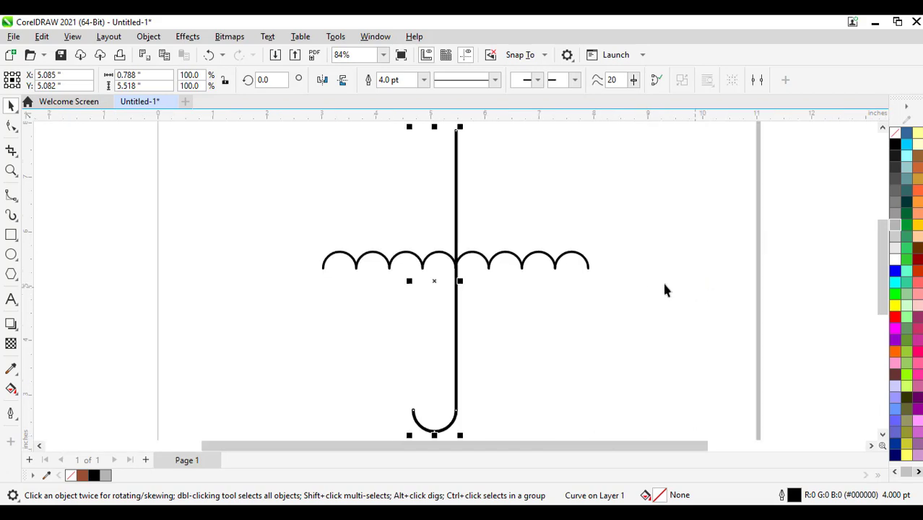
left_click(648, 267)
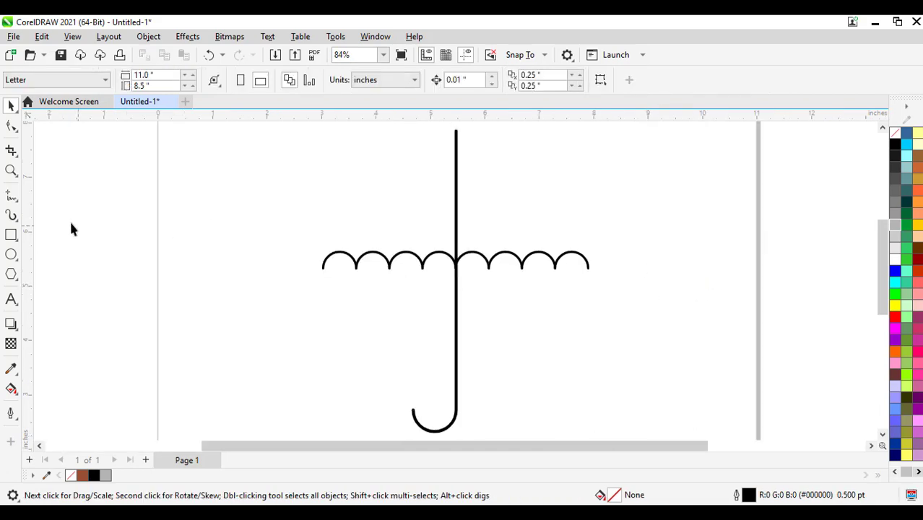
- Draw a straight horizontal freehand line about 6.8 inches long across the handle's shaft above the scallops
left_click(10, 197)
left_click(298, 186)
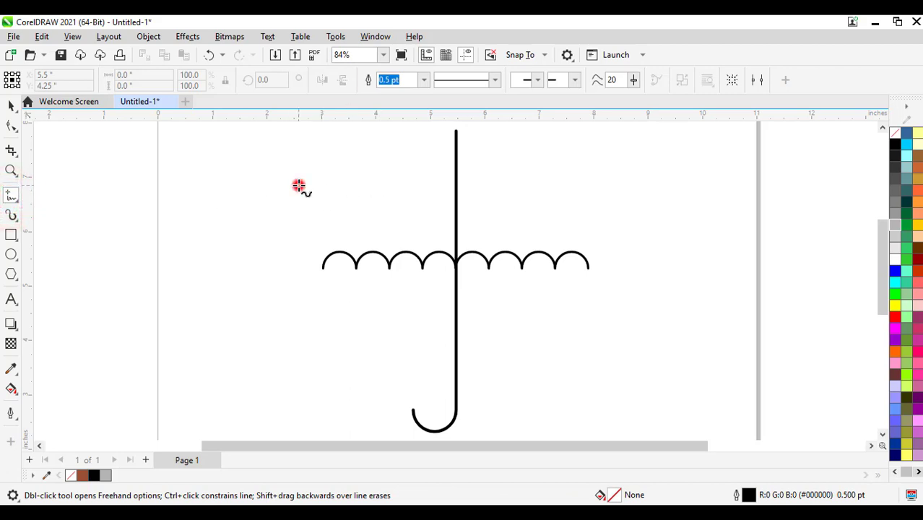
left_click(675, 185)
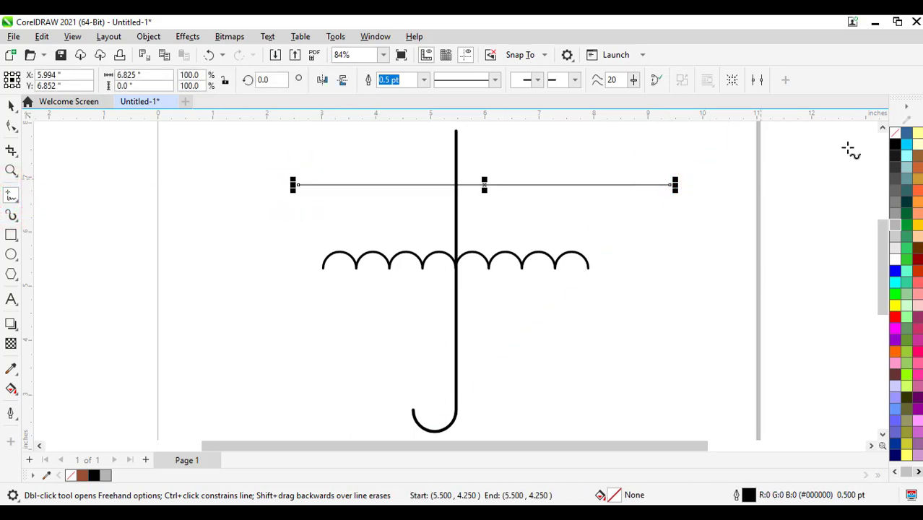
- Move the J-shaped handle slightly upward so its shaft extends higher above the horizontal line
left_click(882, 128)
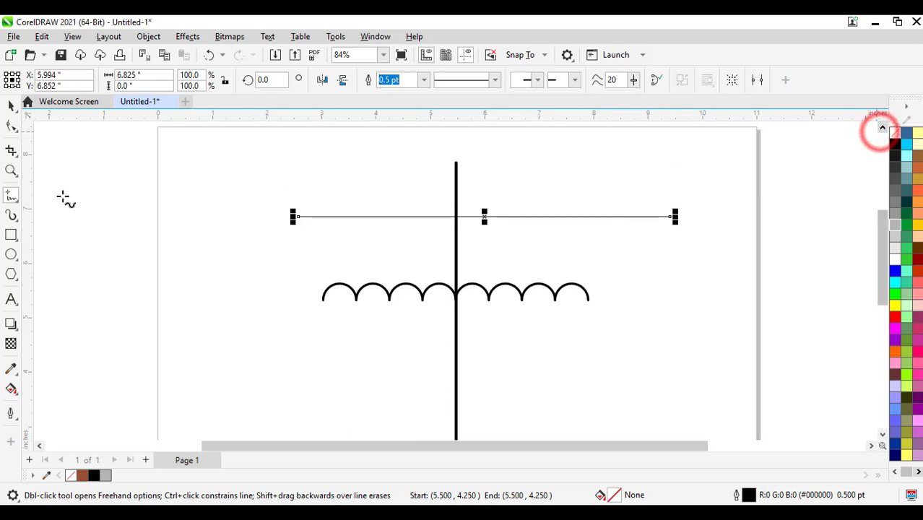
left_click(11, 106)
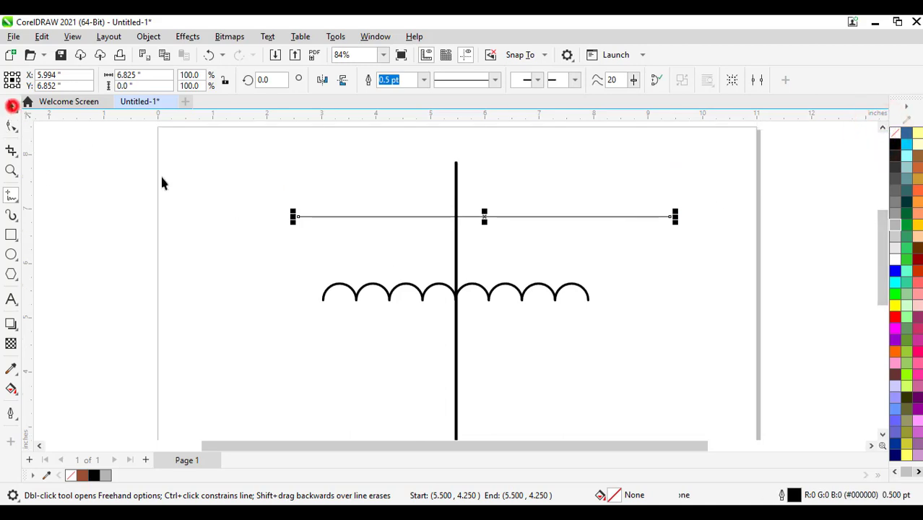
left_click(455, 253)
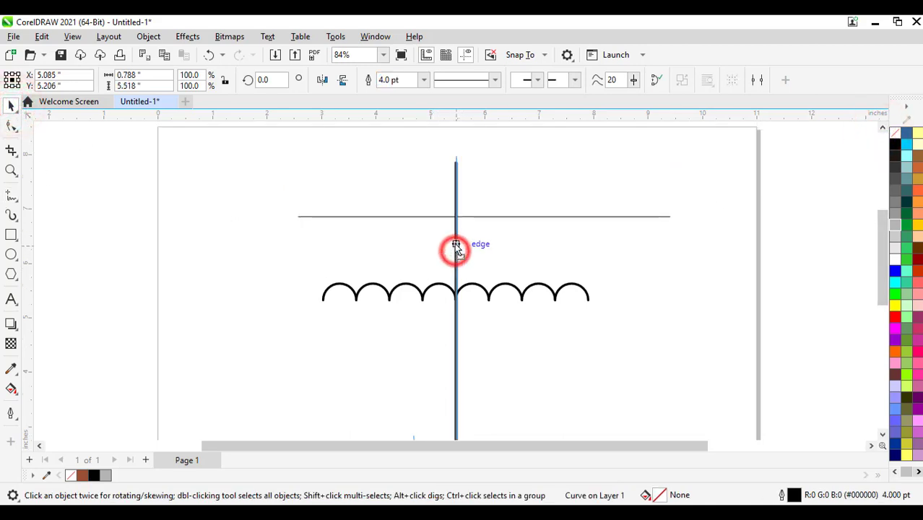
left_click(627, 273)
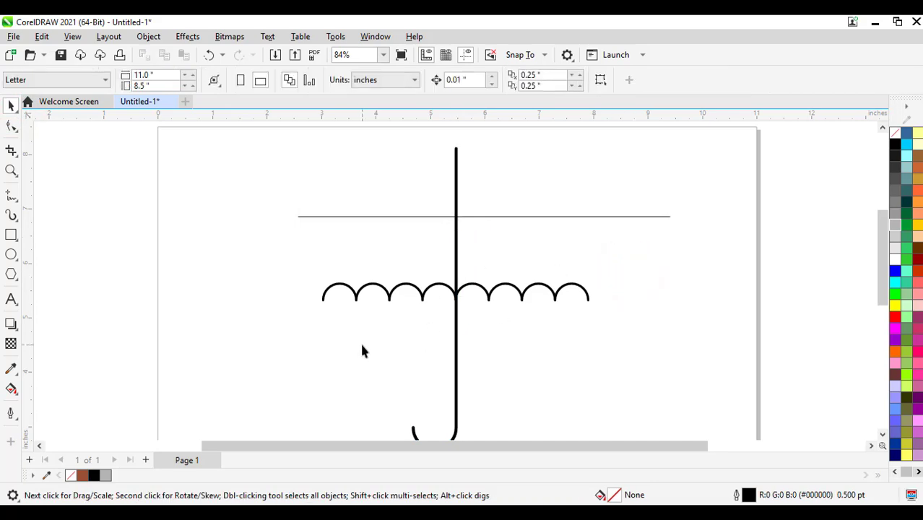
- Draw a B-Spline rib from the left end of the scallops, through a control point on the horizontal line, to the shaft's top
left_click(11, 196)
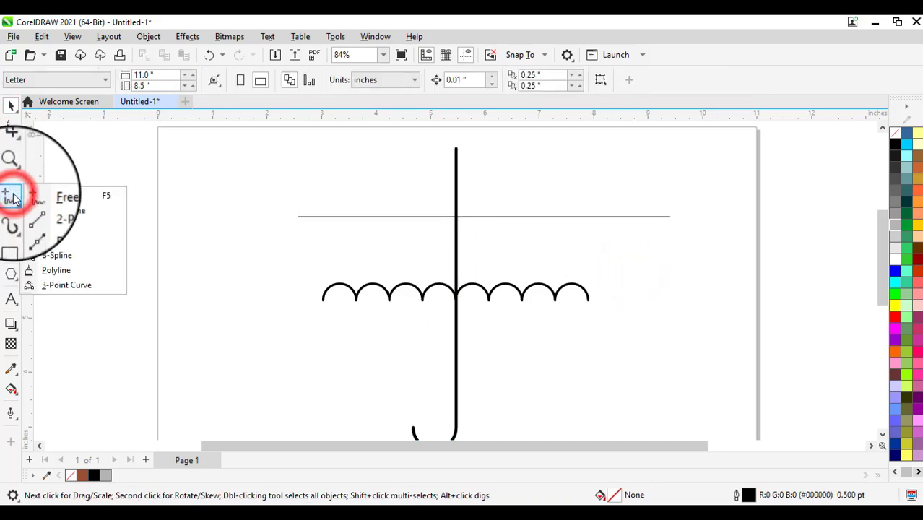
left_click(55, 255)
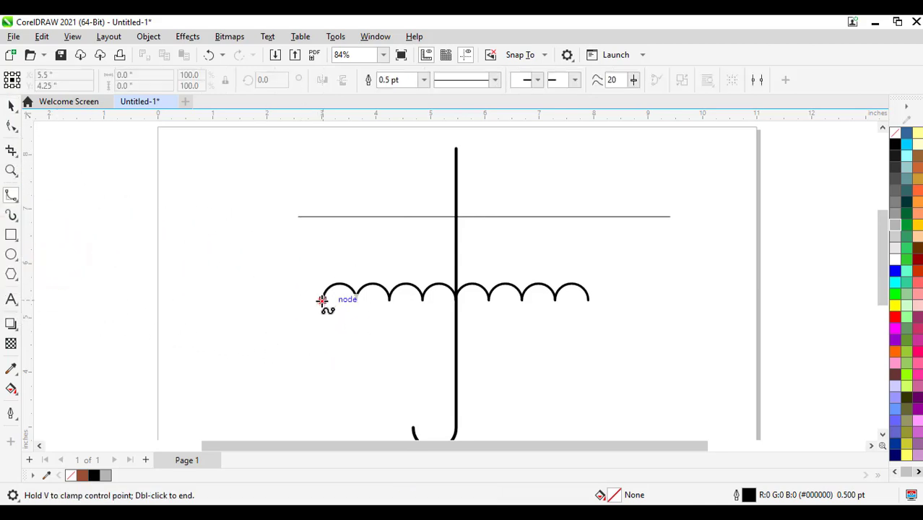
left_click(322, 300)
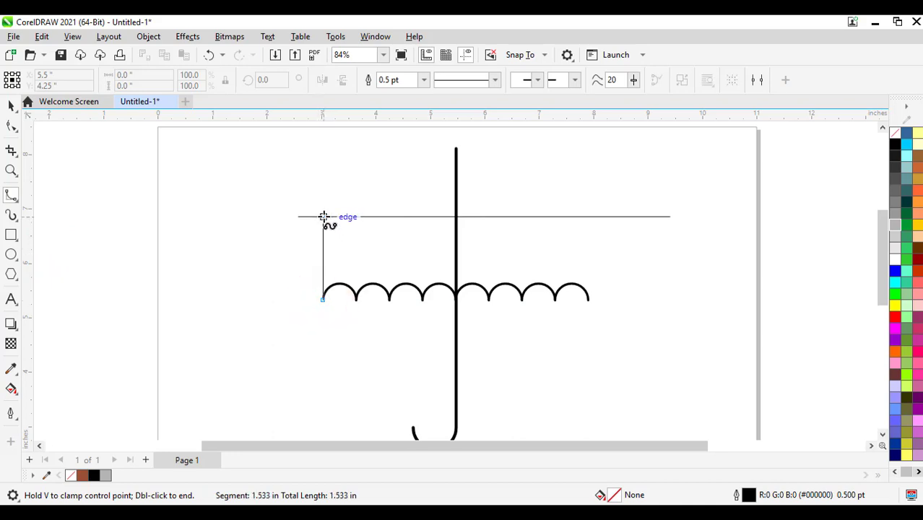
left_click(324, 216)
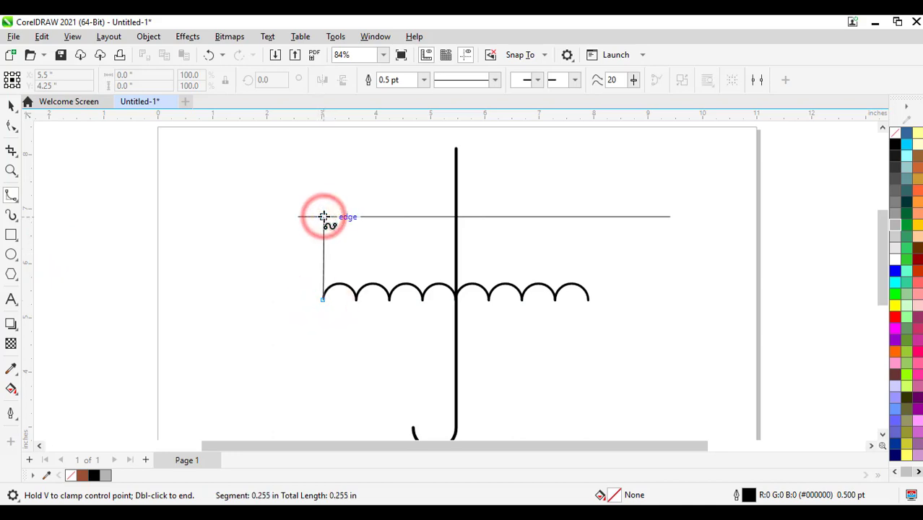
double_click(456, 148)
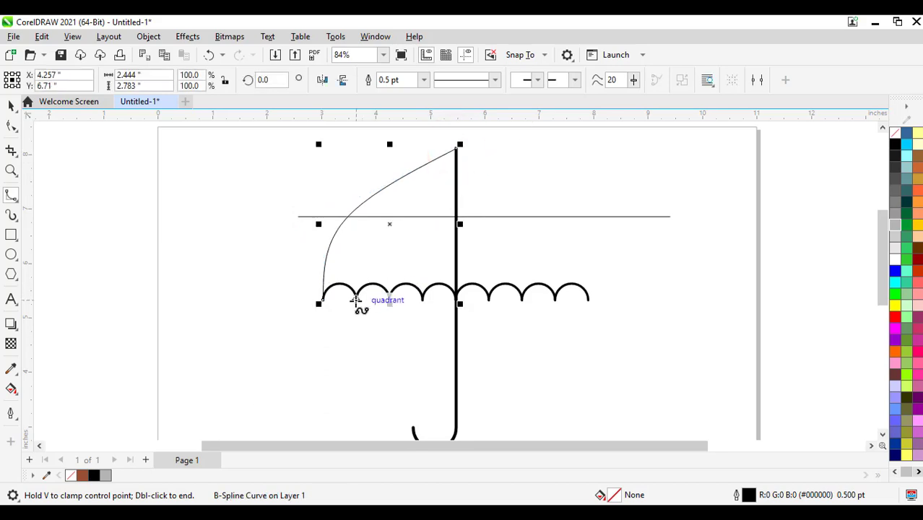
- Draw two more B-Spline ribs from the first and second scallop joints, with control points on the horizontal line, to the shaft's top
left_click(357, 300)
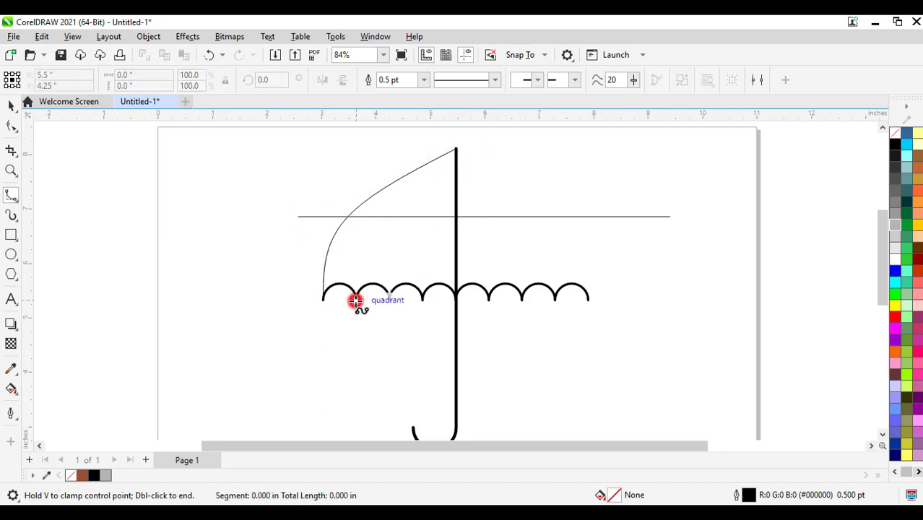
left_click(356, 217)
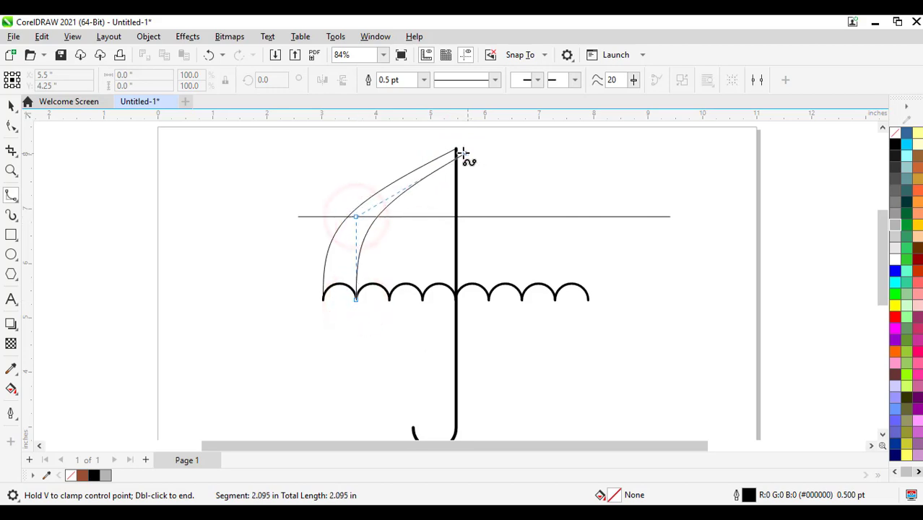
double_click(456, 149)
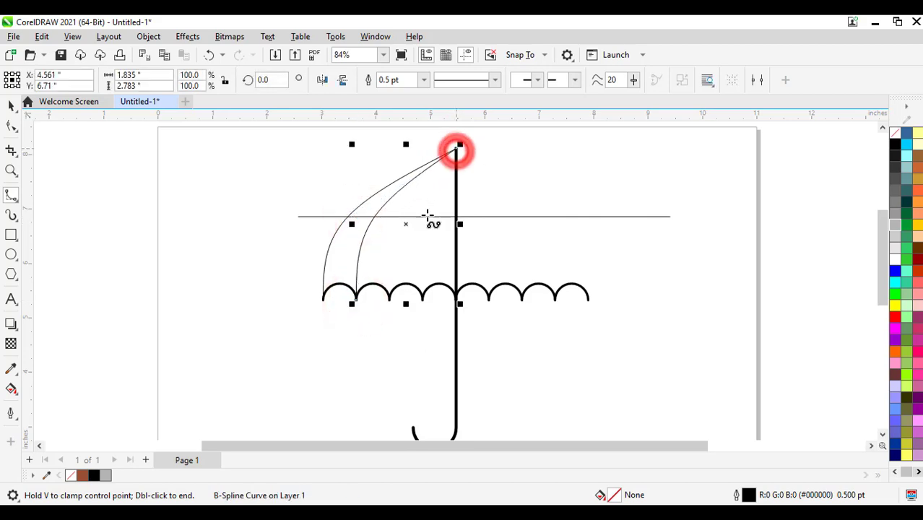
left_click(390, 300)
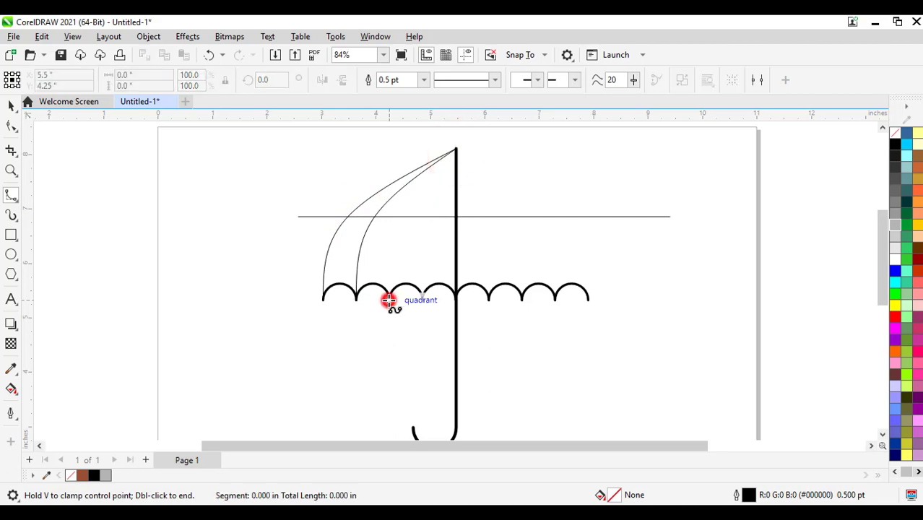
left_click(389, 217)
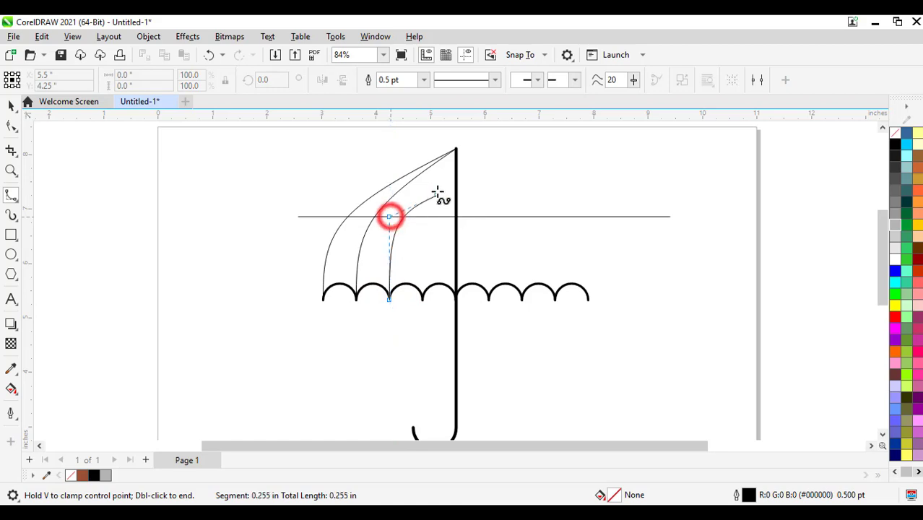
double_click(456, 149)
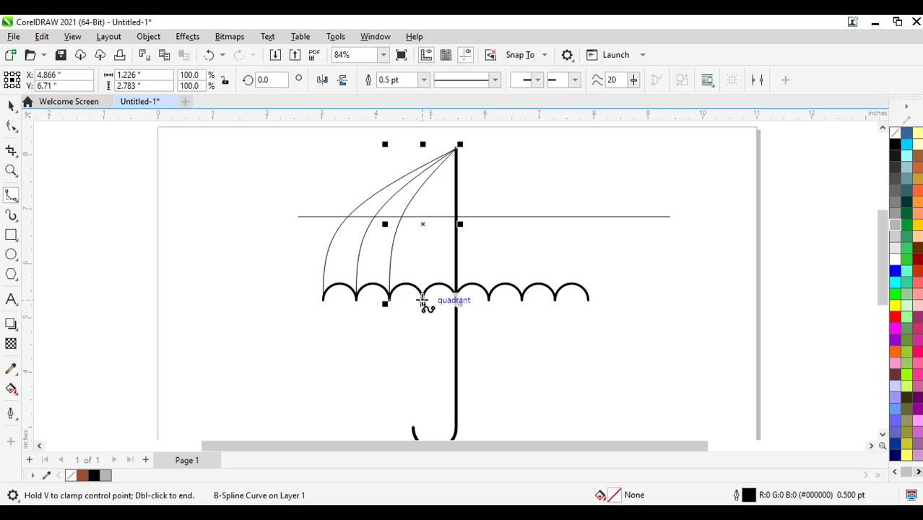
left_click(422, 300)
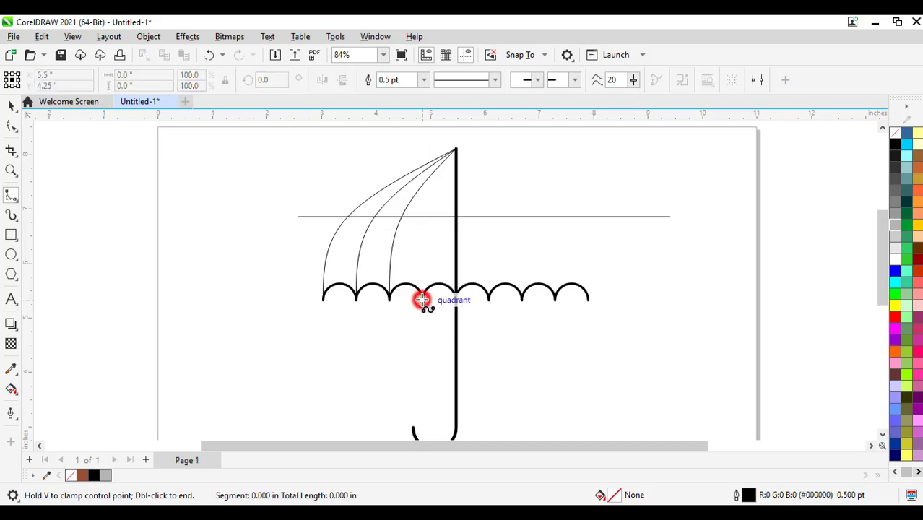
double_click(422, 217)
key("ctrl+z")
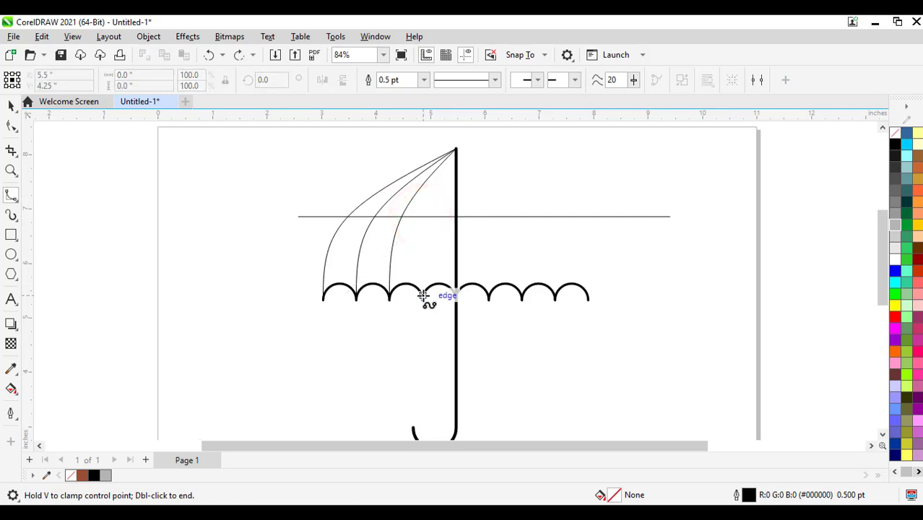
- Draw a fourth B-Spline rib from the third scallop joint, through a control point on the horizontal line, to the shaft's top
left_click(422, 297)
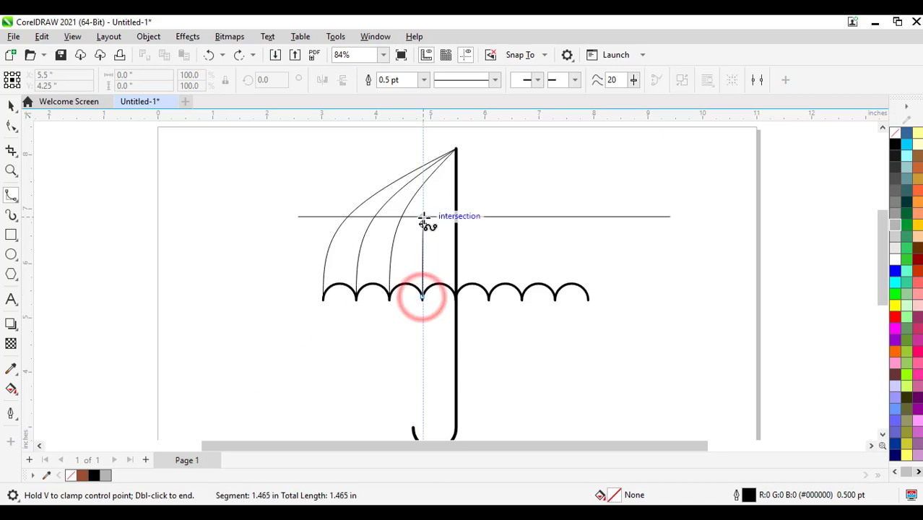
left_click(423, 217)
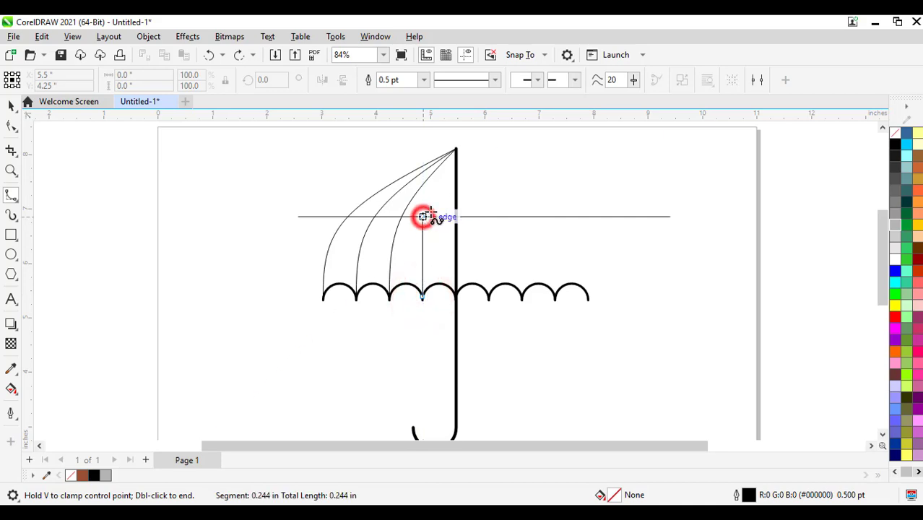
double_click(457, 149)
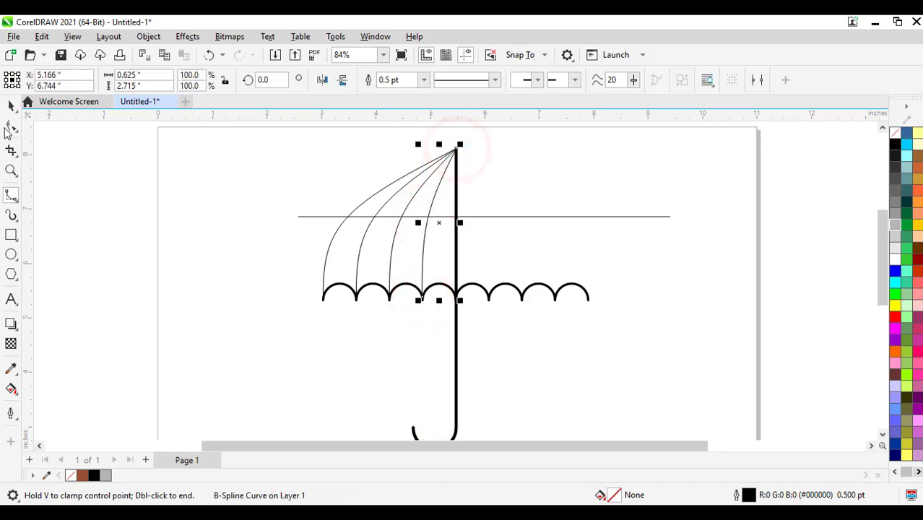
- Select the four ribs left of the shaft and mirror a copy horizontally onto the right half of the canopy
left_click(10, 107)
left_click(509, 151)
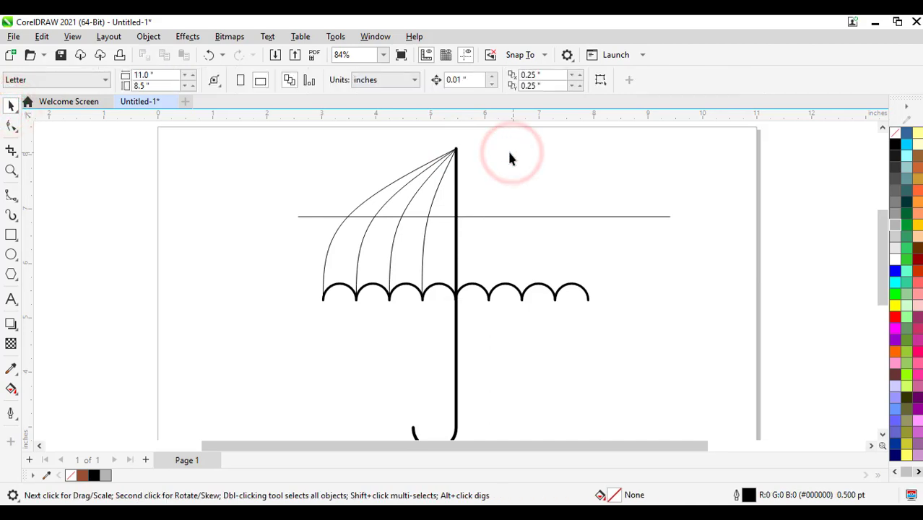
left_click_drag(477, 237, 465, 318)
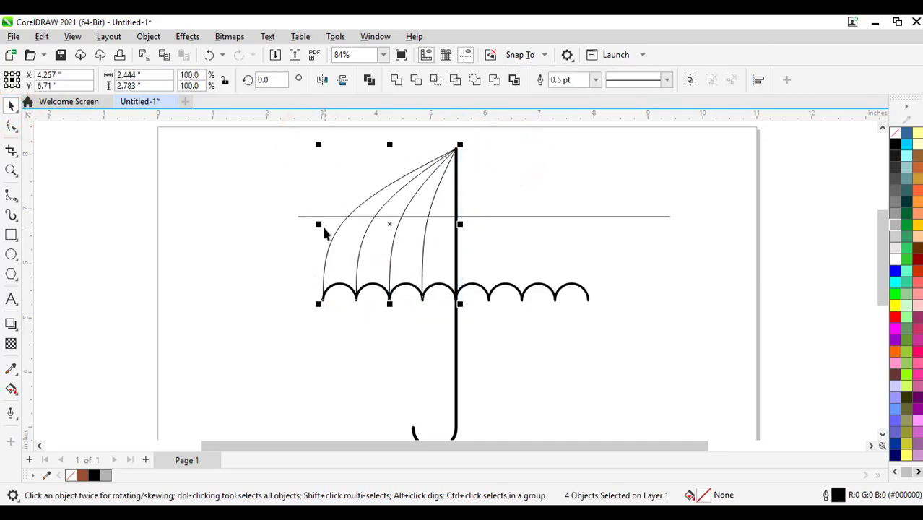
left_click_drag(319, 230, 548, 232)
right_click(548, 232)
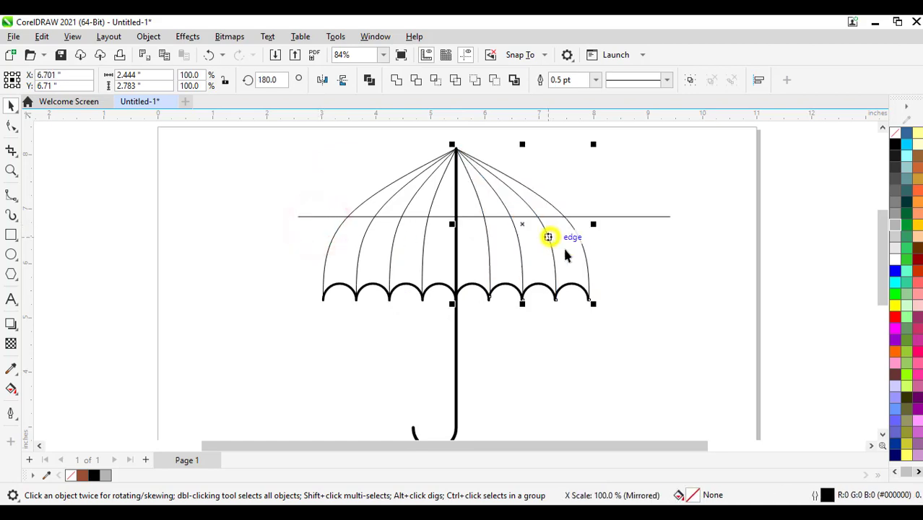
left_click(671, 281)
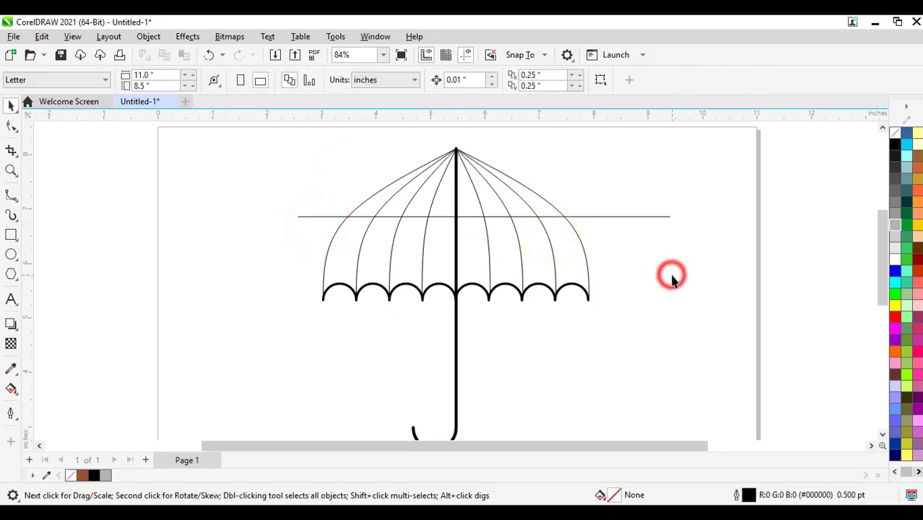
- Delete the horizontal construction line crossing the canopy
left_click(603, 216)
right_click(602, 216)
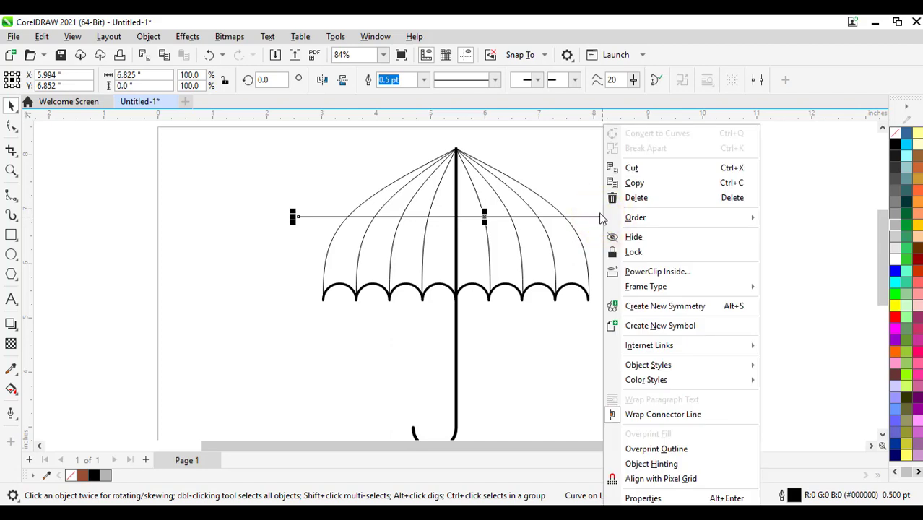
left_click(637, 198)
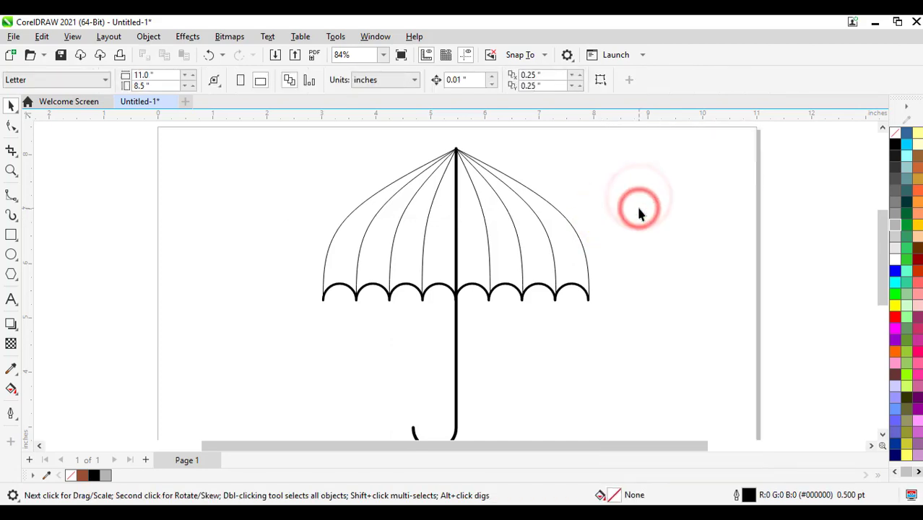
- Select all the canopy ribs and the scalloped row and set their outline width to 3.0 pt
left_click_drag(270, 133, 648, 341)
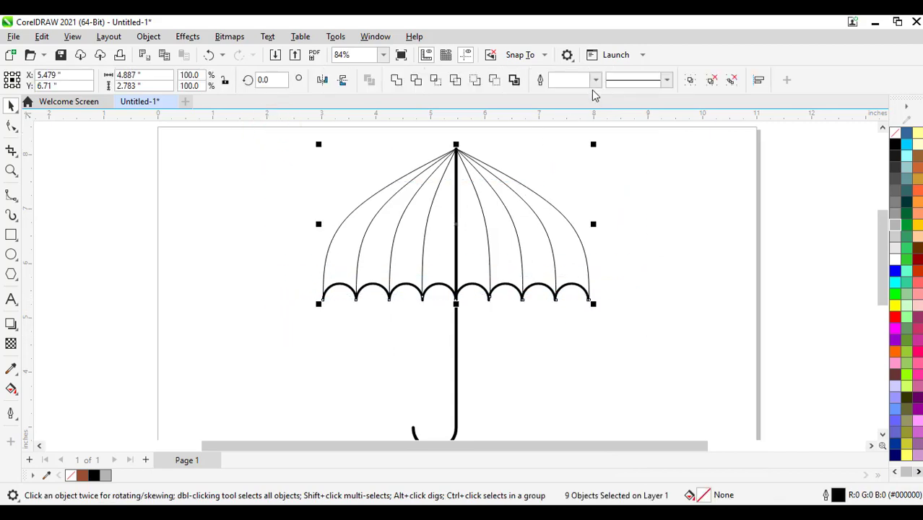
left_click(594, 81)
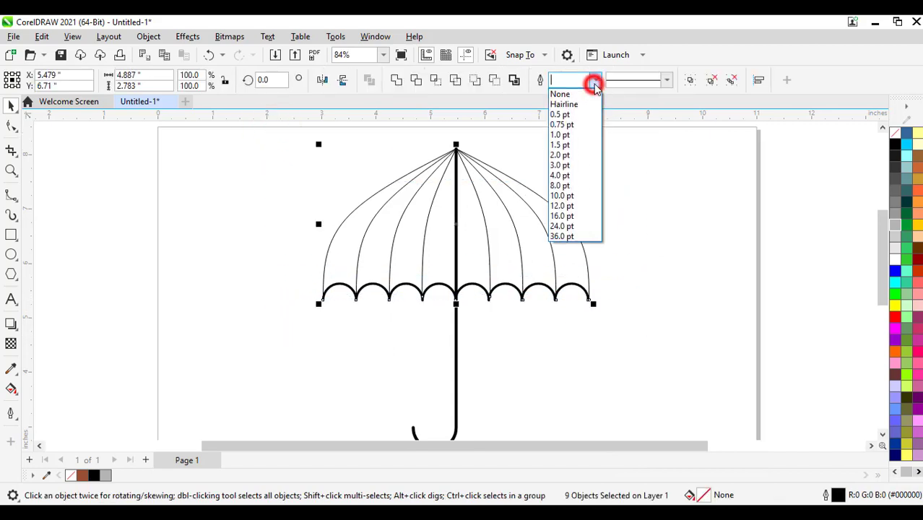
left_click(567, 166)
left_click(637, 193)
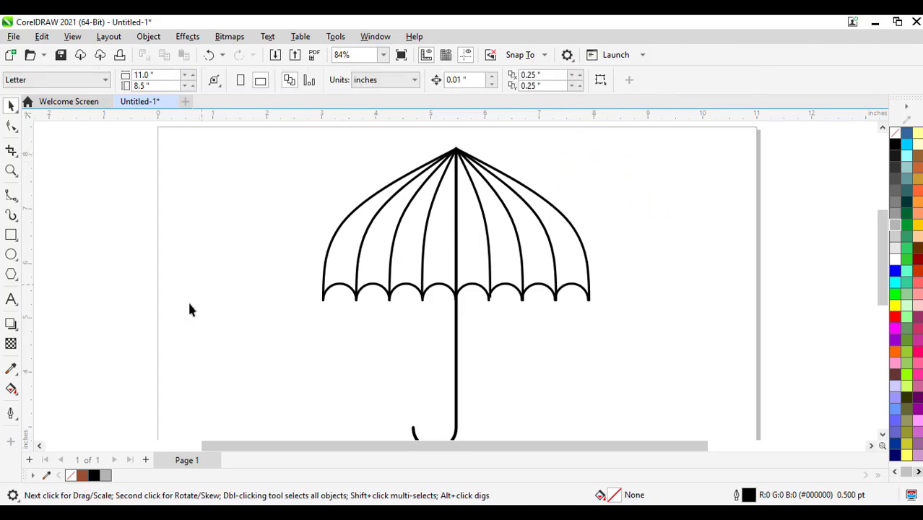
- Use Smart Fill to color the four left and first three right canopy panels brown (#994E33) with a 0.5 pt black outline
left_click(11, 390)
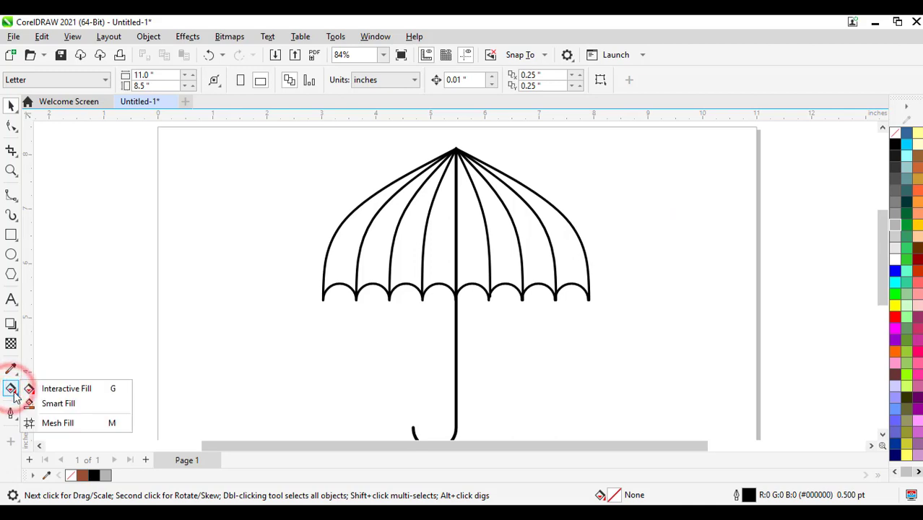
left_click(49, 404)
left_click(351, 256)
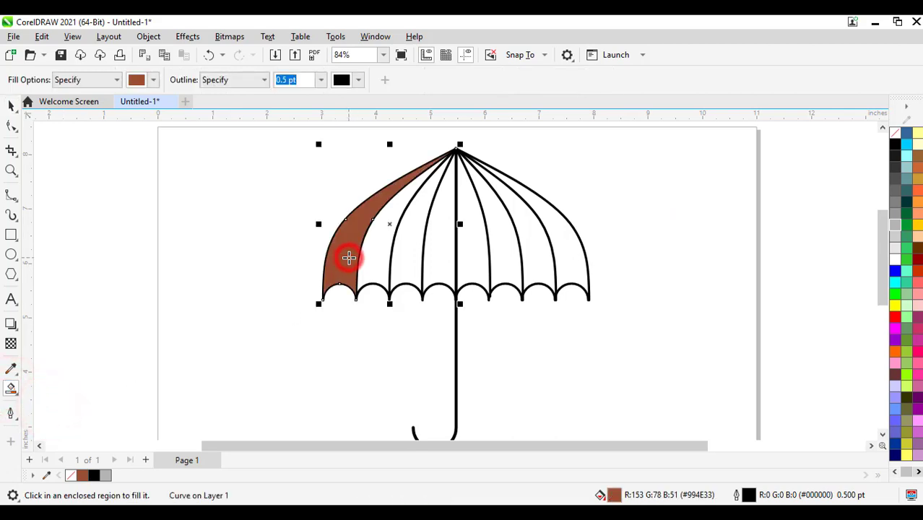
left_click(378, 264)
left_click(404, 262)
left_click(438, 263)
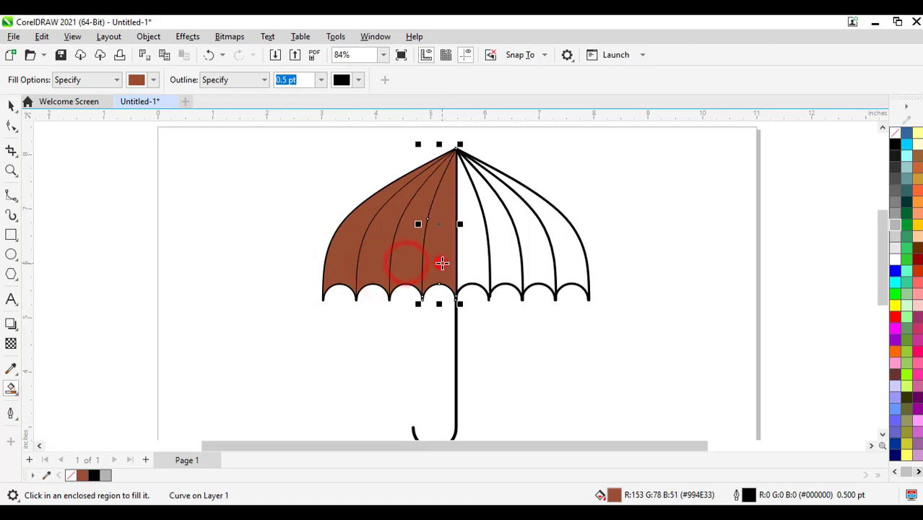
left_click(476, 263)
left_click(546, 261)
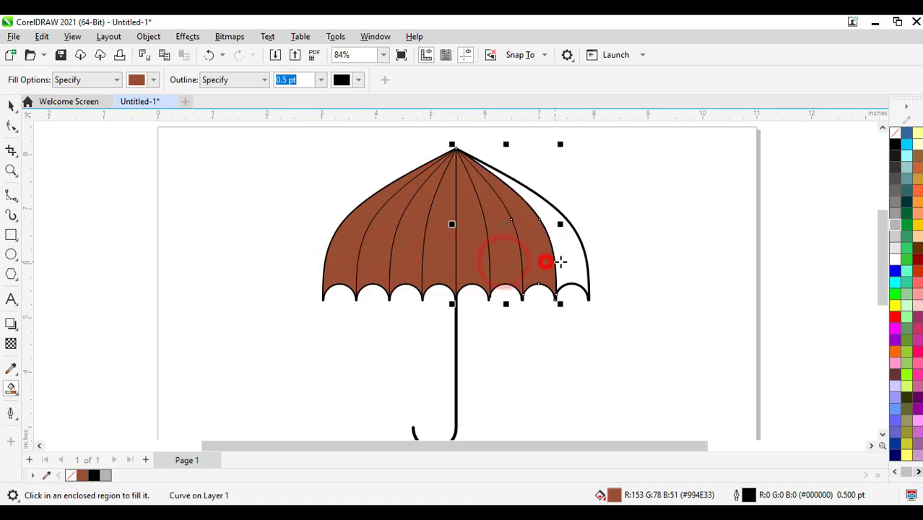
- Try to smart-fill the rightmost canopy panel brown, and undo the resulting fill
left_click(562, 260)
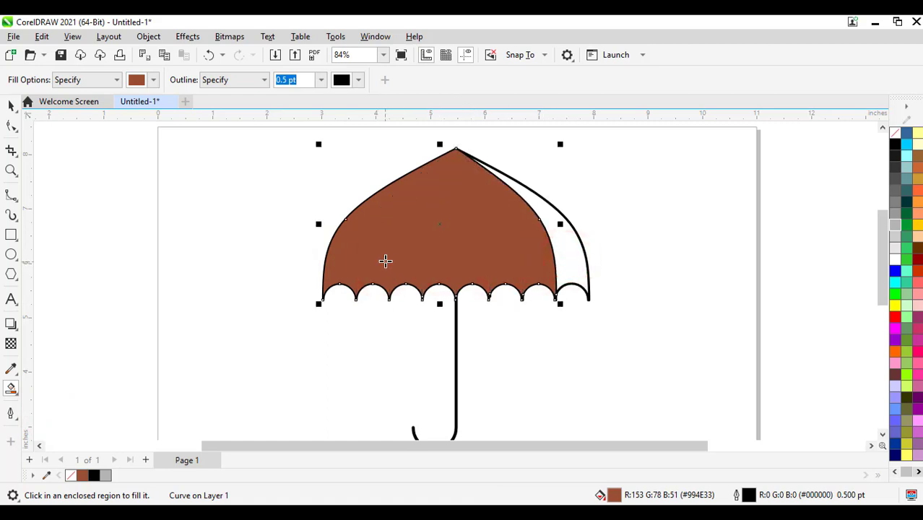
key("ctrl+z")
- Move the lower end node of the rightmost canopy rib onto the end of the last scallop to close the gap
key("F10")
left_click(11, 170)
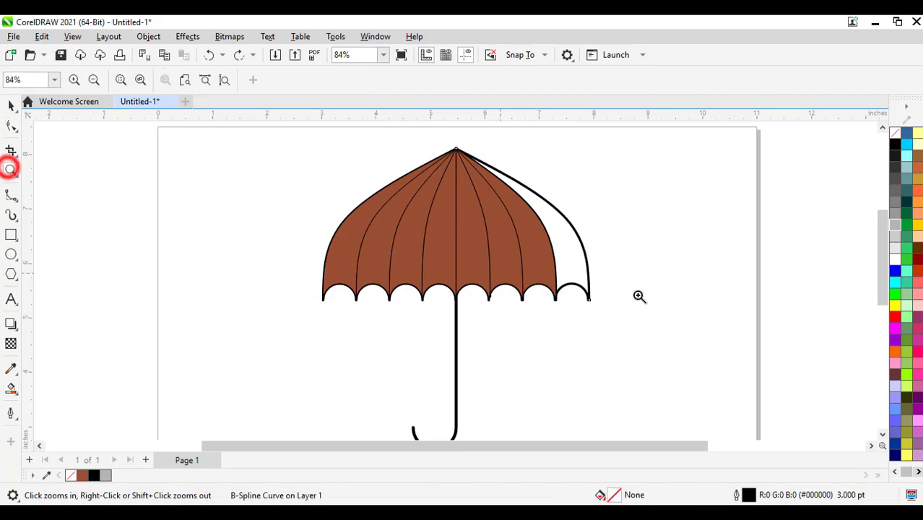
left_click(566, 276)
left_click(11, 126)
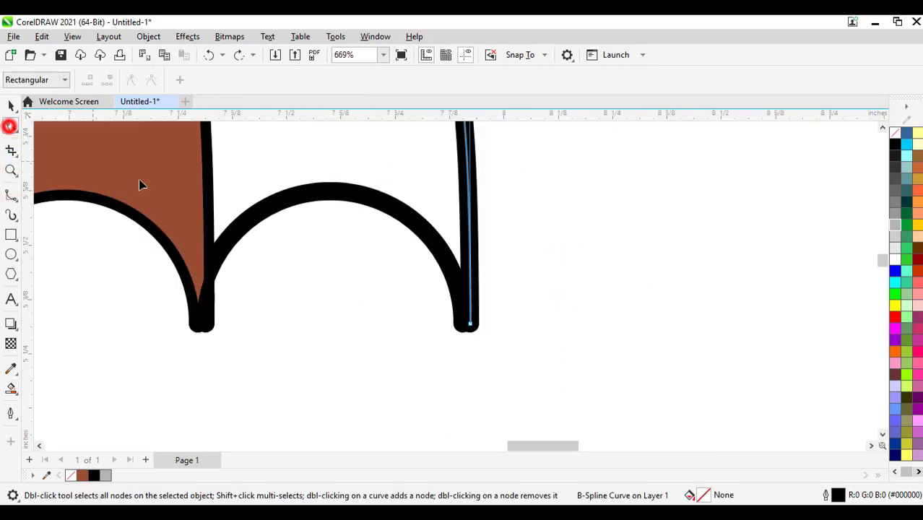
left_click_drag(470, 321, 462, 324)
key("F4")
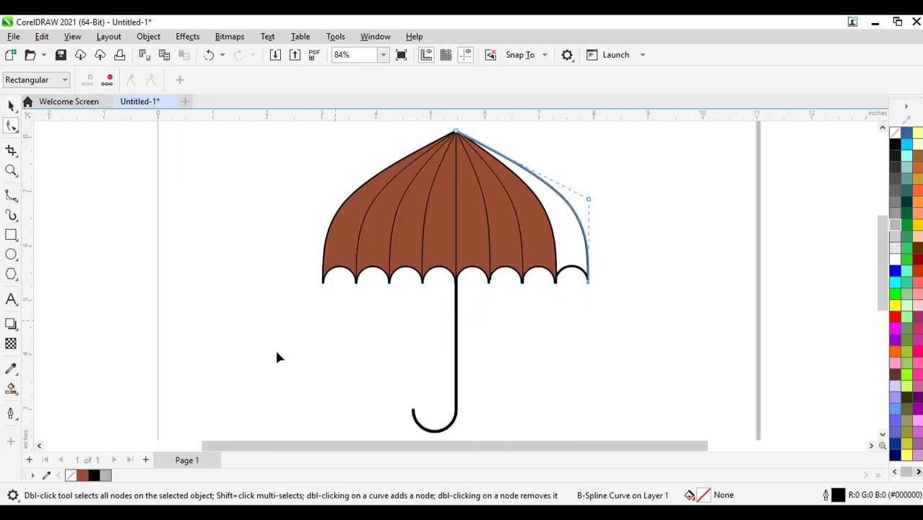
- Smart-fill the rightmost canopy panel brown (#994E33) with a 0.5 pt black outline
left_click(11, 390)
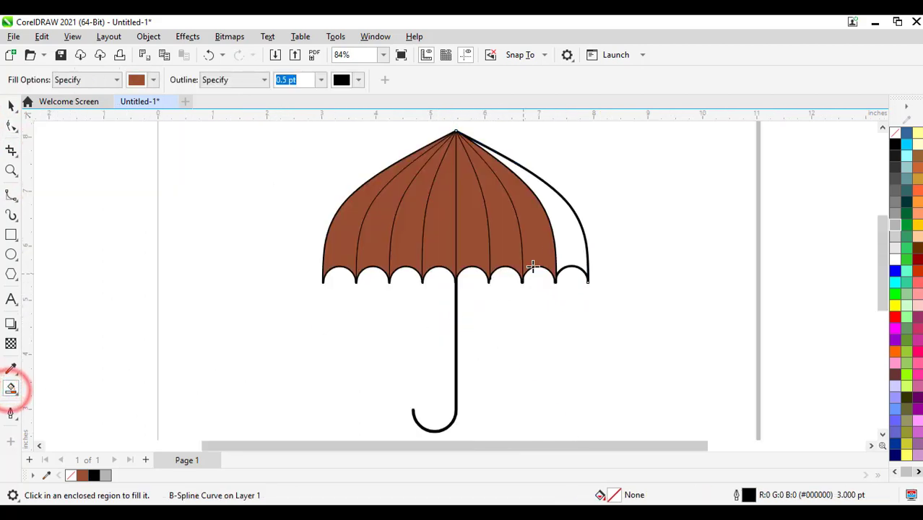
left_click(568, 231)
key("shift+F4")
left_click(664, 357)
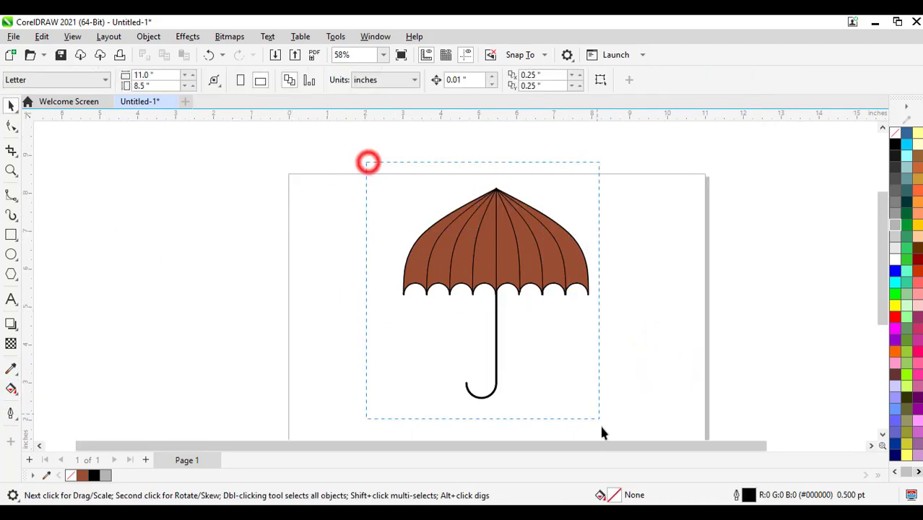
- Select the whole umbrella and place a duplicate beside it so both fit side by side on the page
left_click_drag(603, 432, 601, 429)
left_click_drag(520, 228, 609, 241)
left_click(726, 229)
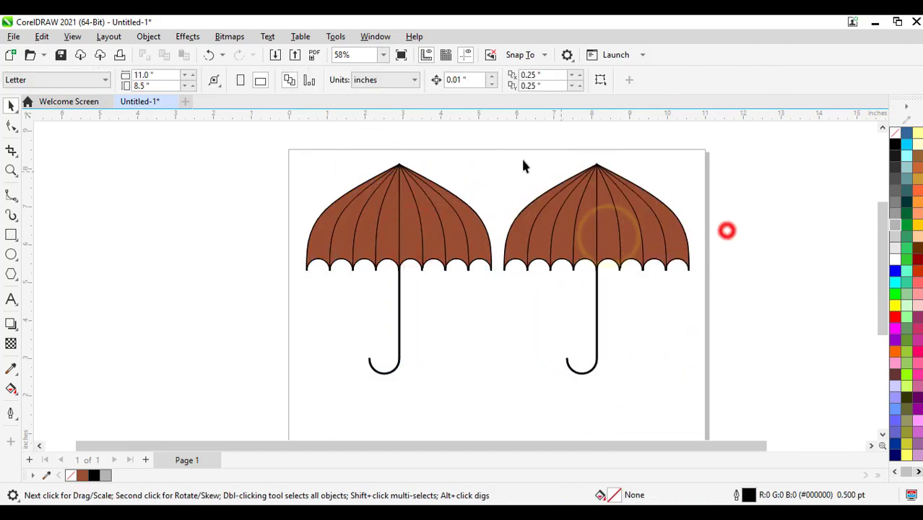
- Give the right umbrella's canopy a black fill and a white outline
left_click_drag(479, 136, 752, 297)
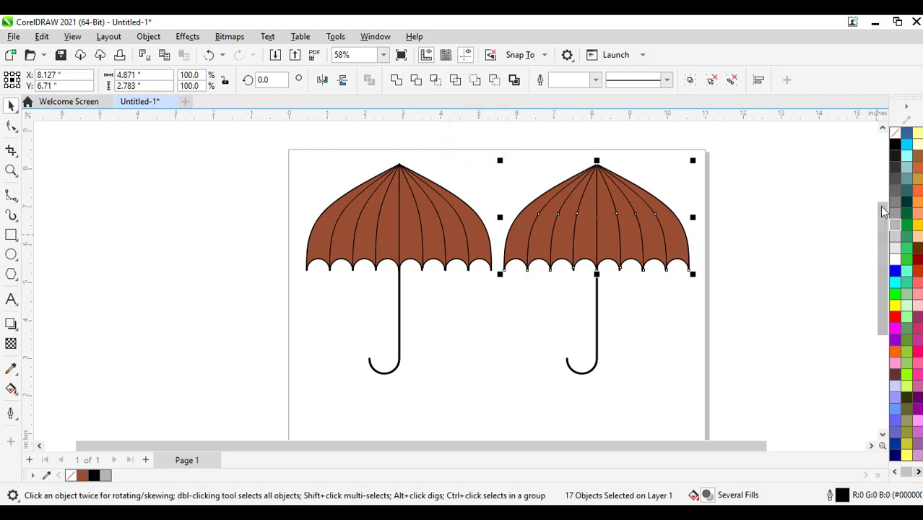
left_click(894, 143)
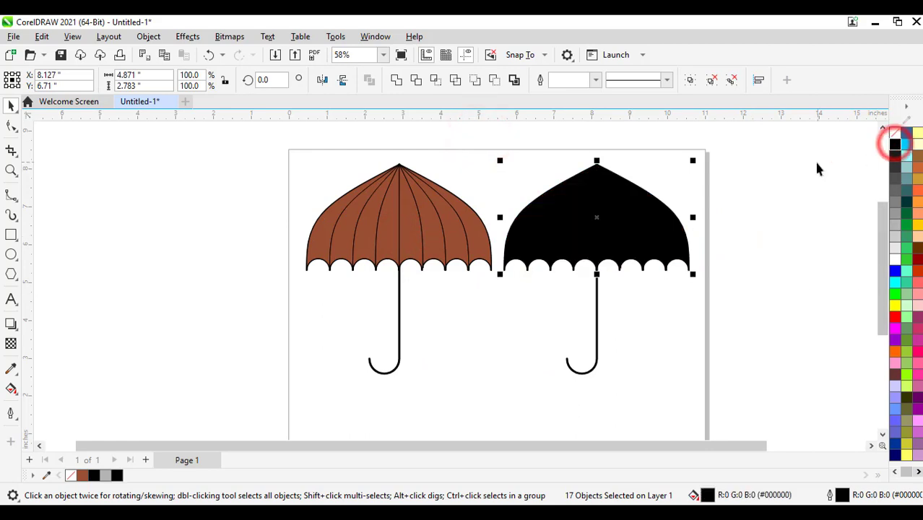
right_click(894, 263)
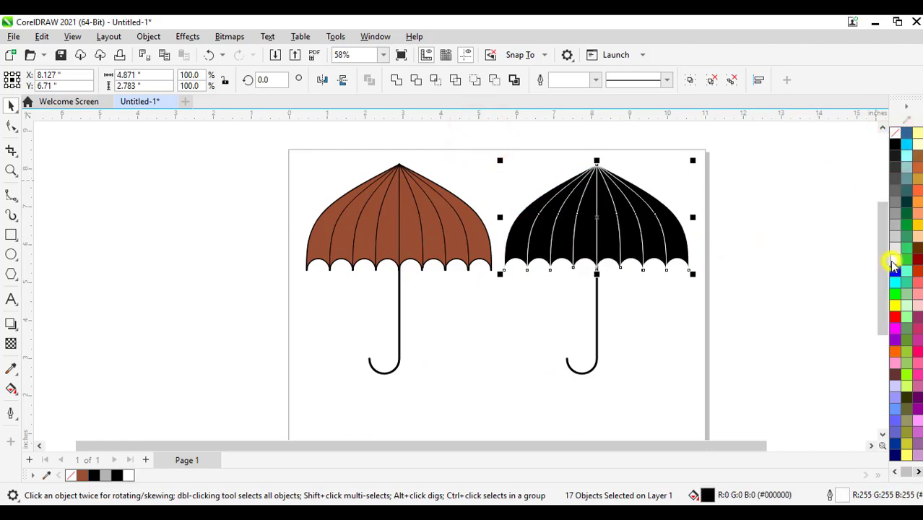
left_click(750, 288)
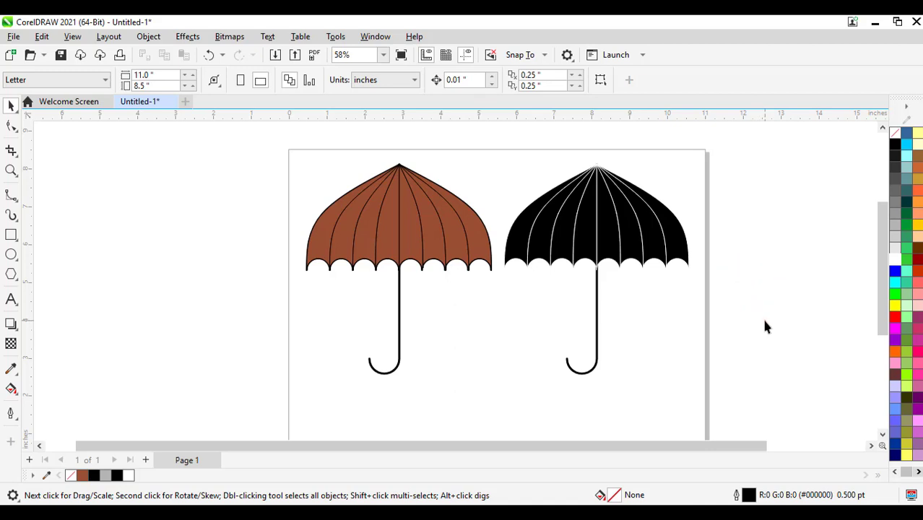
- Apply a fountain fill to the left umbrella's canopy using the preset with white, blue and dark navy horizontal bands
left_click_drag(265, 155, 502, 295)
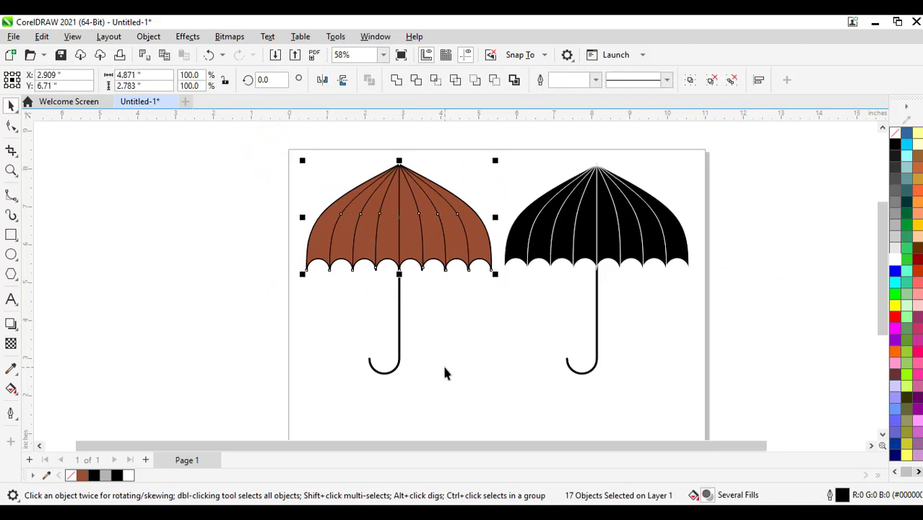
left_click(10, 390)
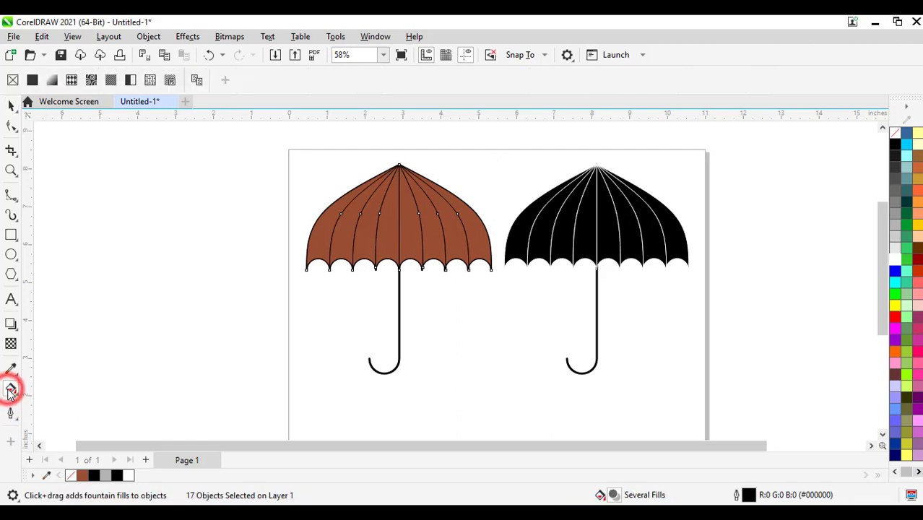
left_click(52, 81)
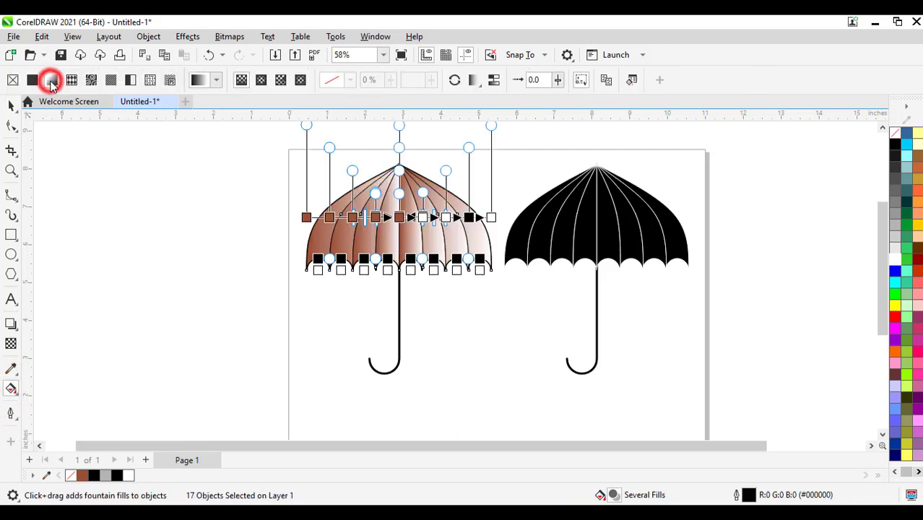
left_click(219, 81)
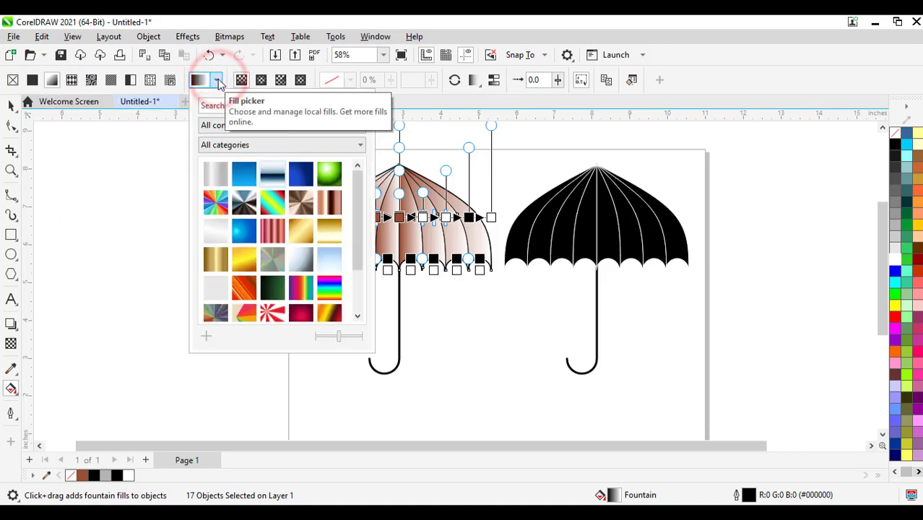
left_click(273, 177)
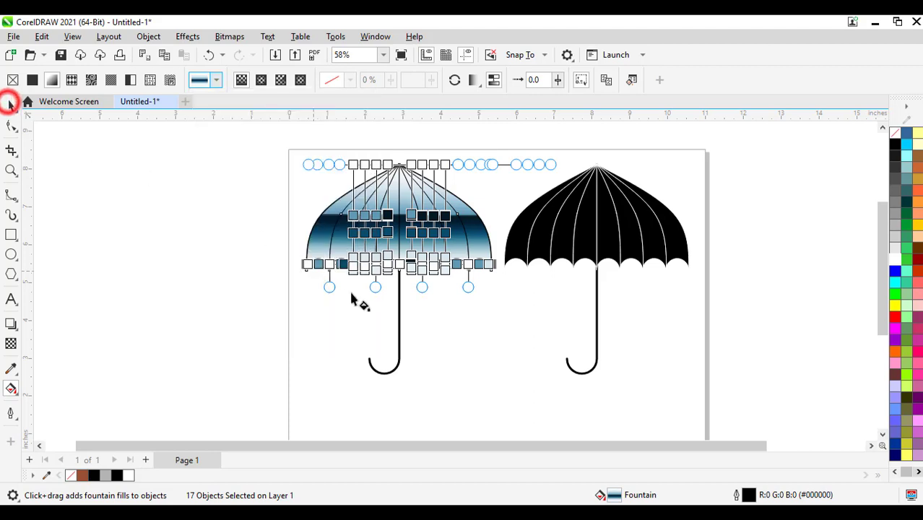
left_click(443, 325)
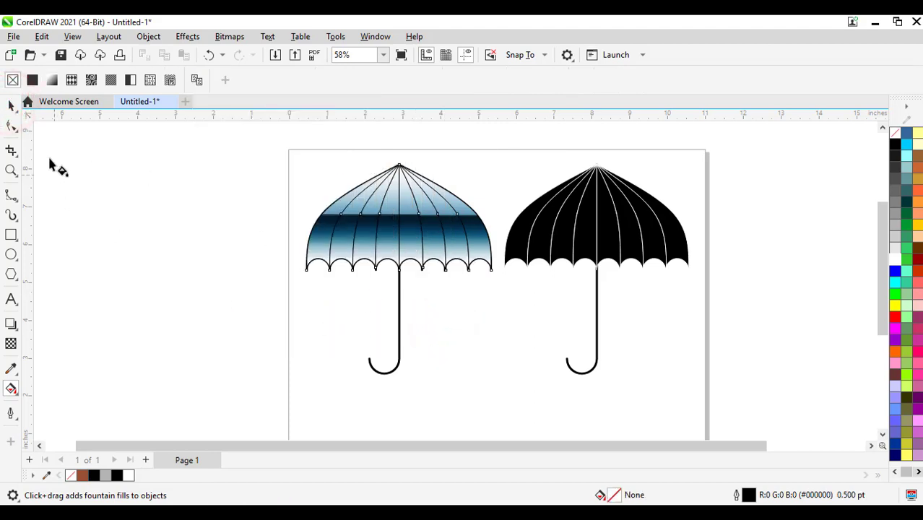
- Select the left umbrella's canopy and set its outline color to dark blue (R:0 G:46 B:154)
left_click(10, 106)
left_click(232, 282)
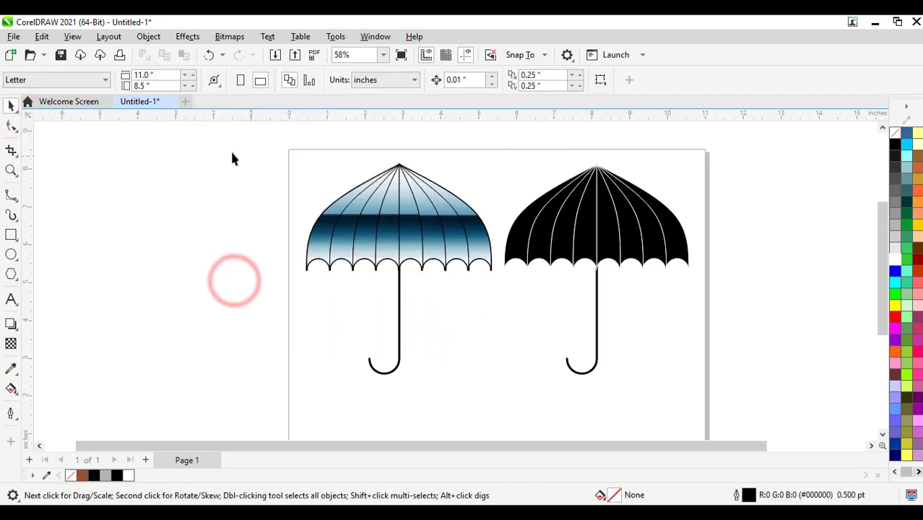
left_click_drag(218, 147, 504, 288)
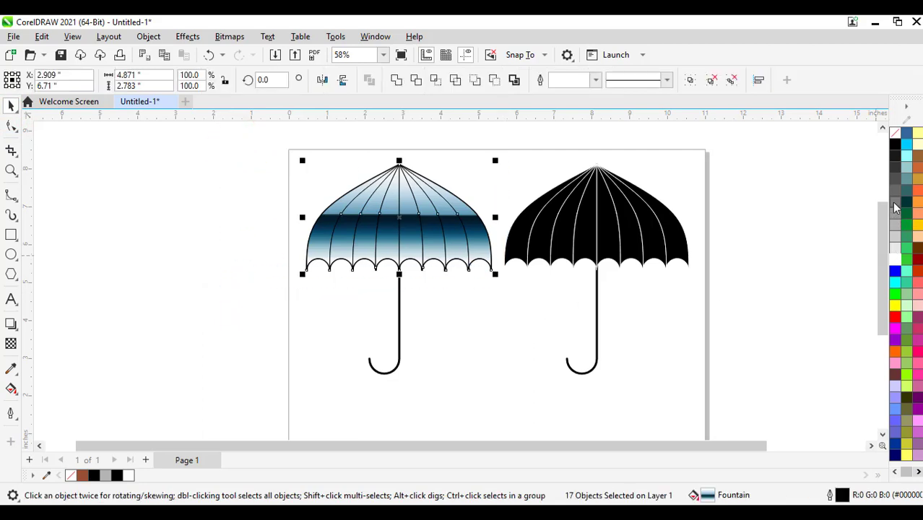
right_click(896, 273)
right_click(884, 275)
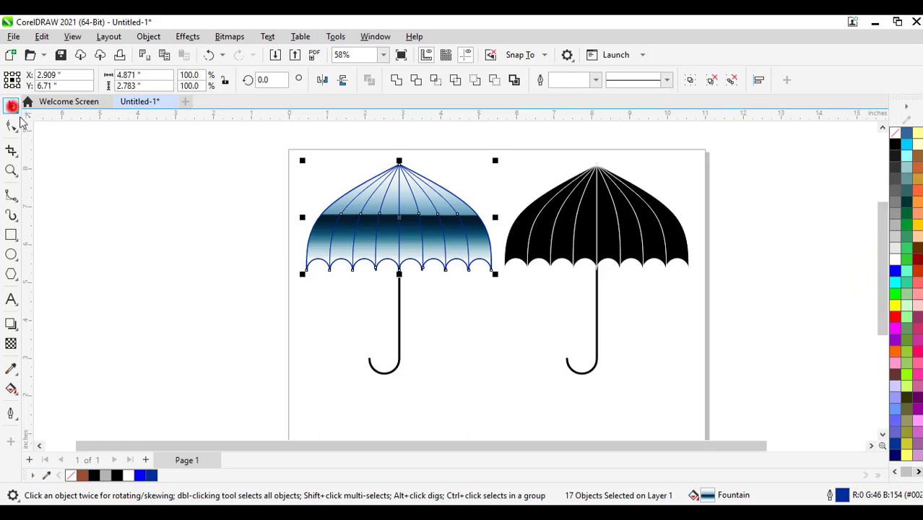
left_click(511, 347)
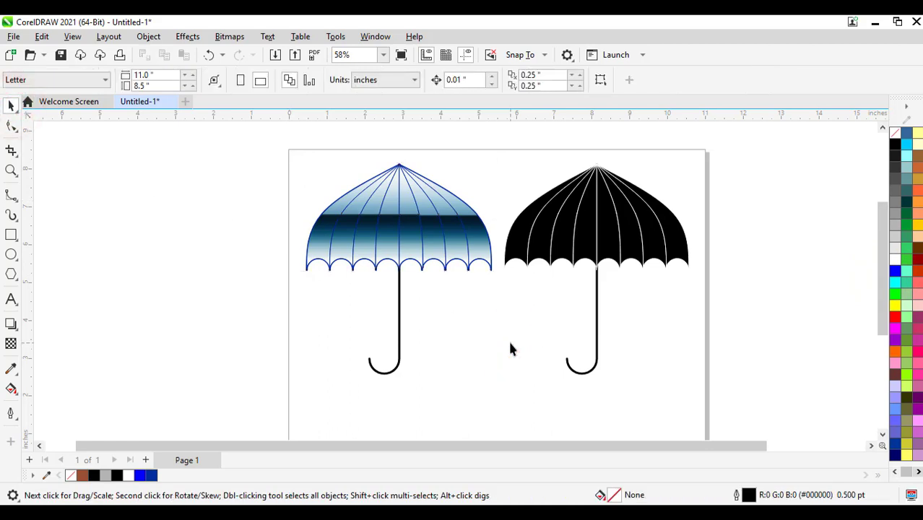
key("F4")
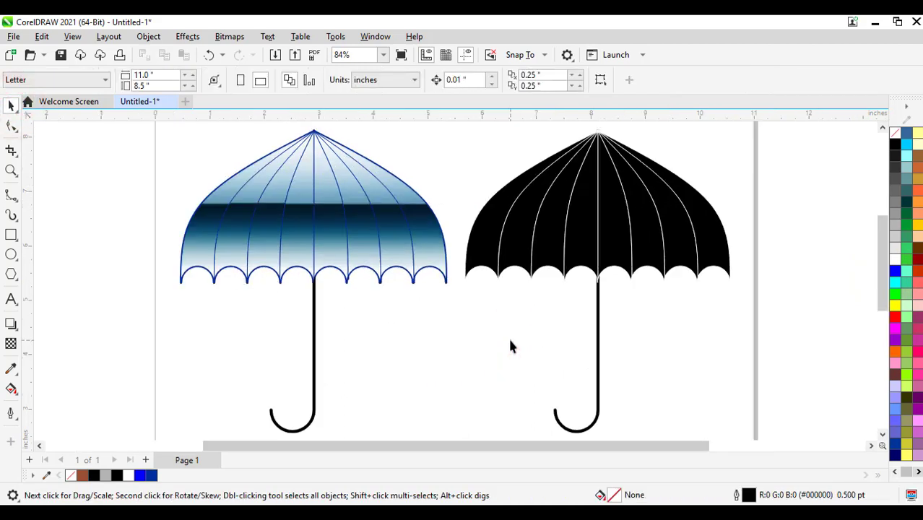